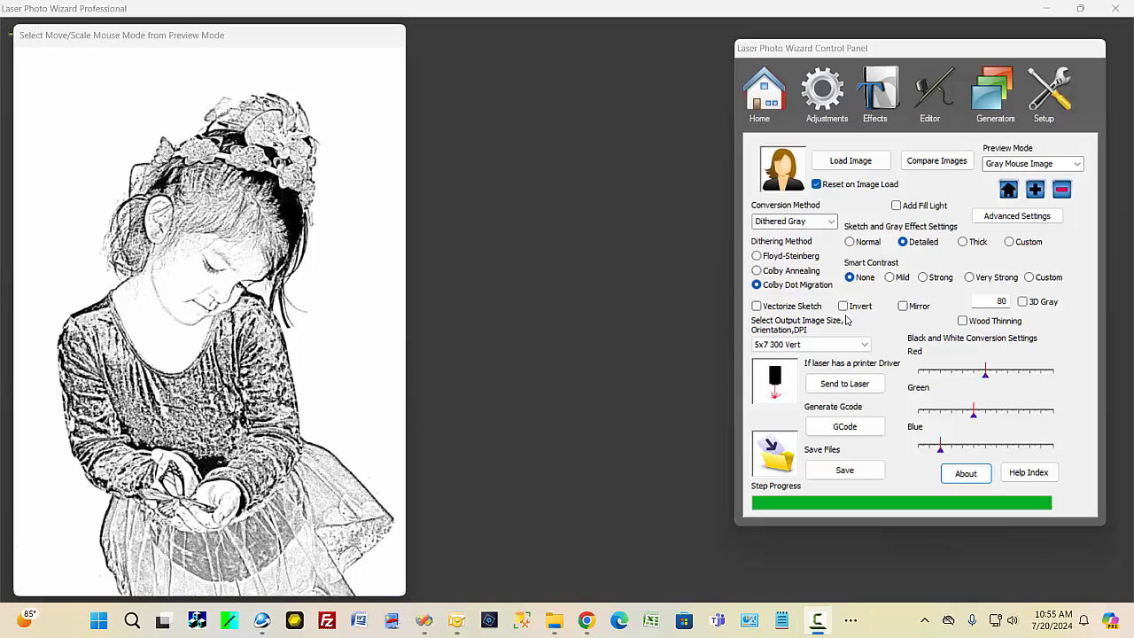
Set the output image size, orientation and DPI to 11.5x23.5 333 Horz
click(861, 344)
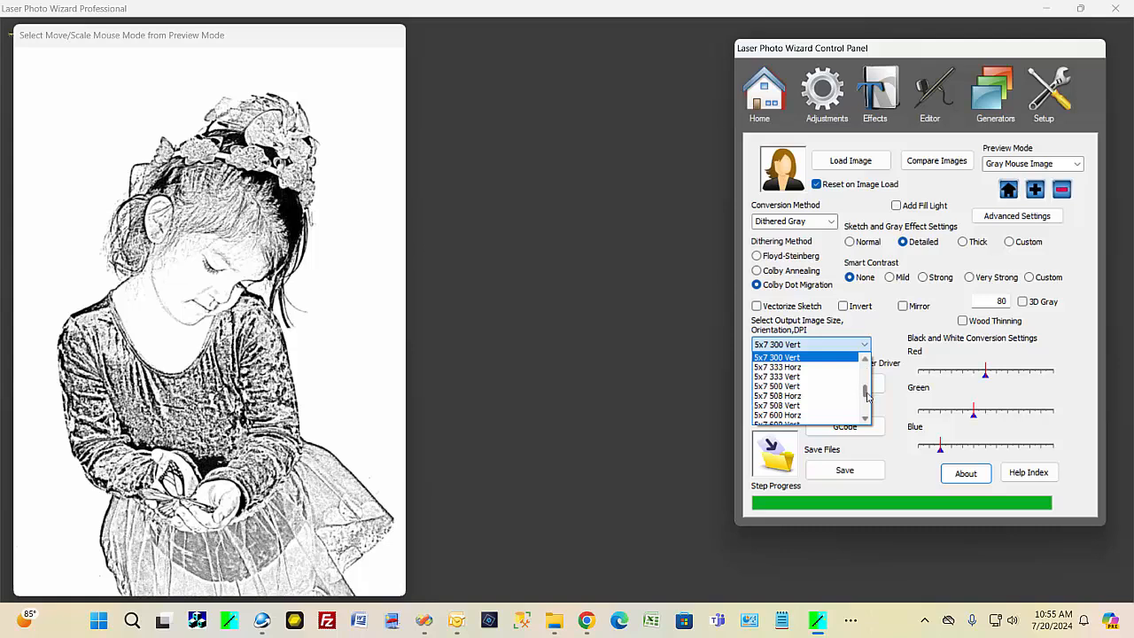
drag(868, 395, 870, 376)
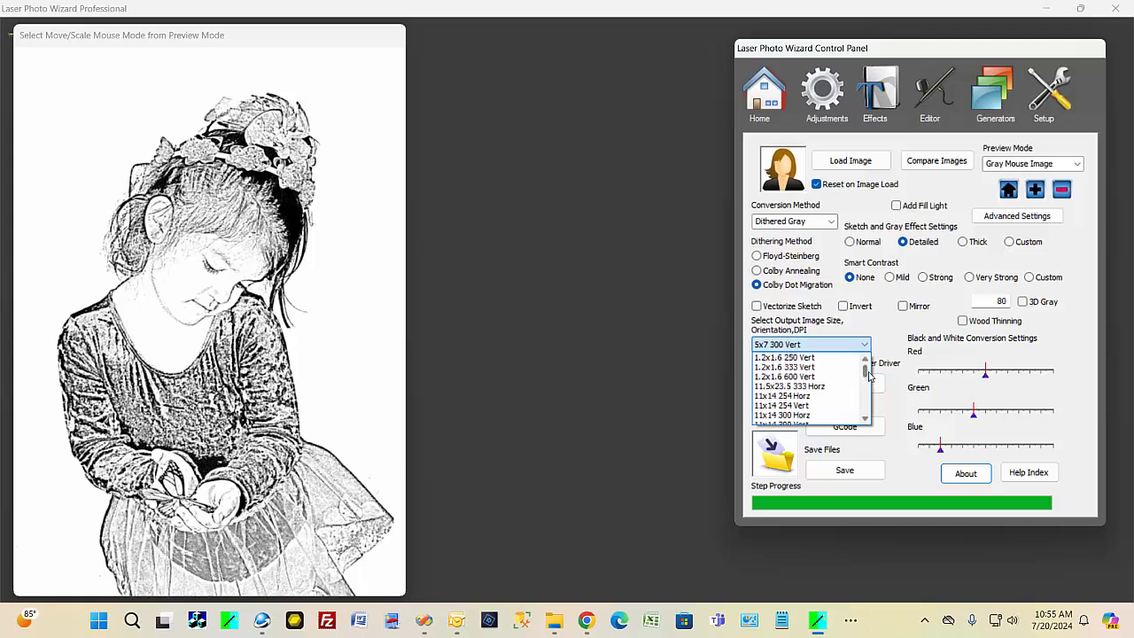
click(818, 387)
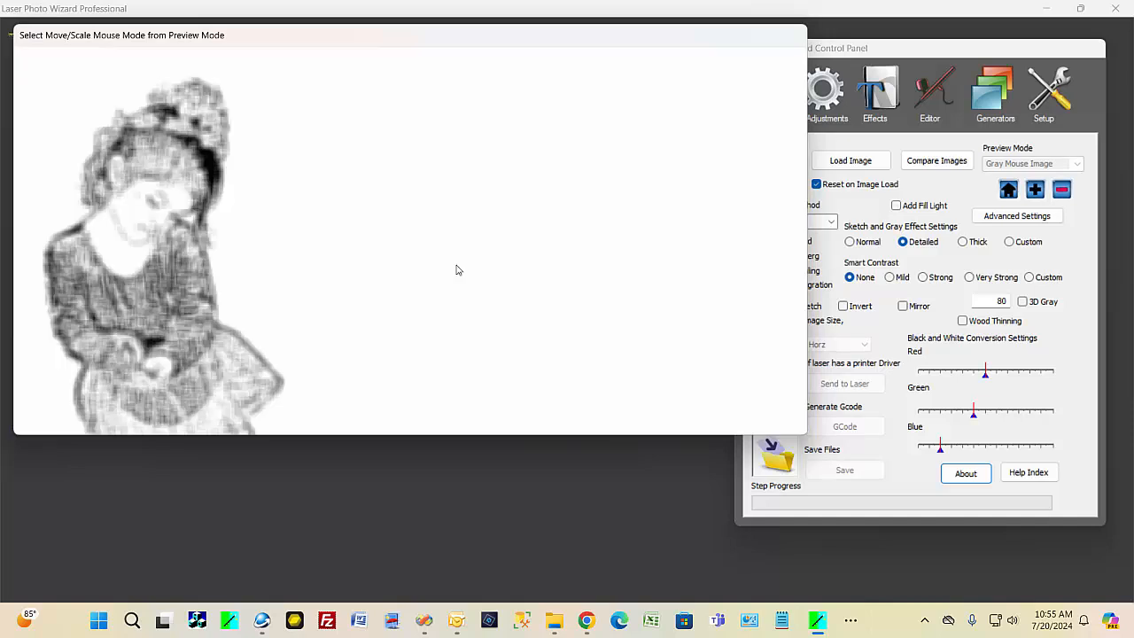
click(859, 54)
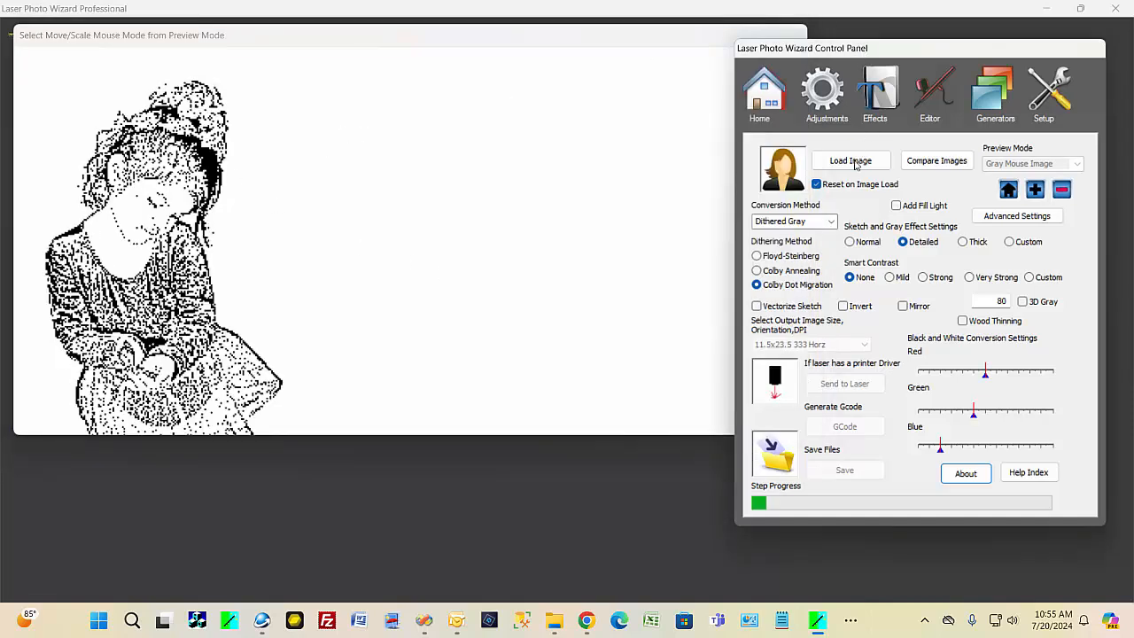
Load White.jpg from the LaserSamplePhotos folder inside Documents > Green Screen Wizard as the foreground image
click(853, 162)
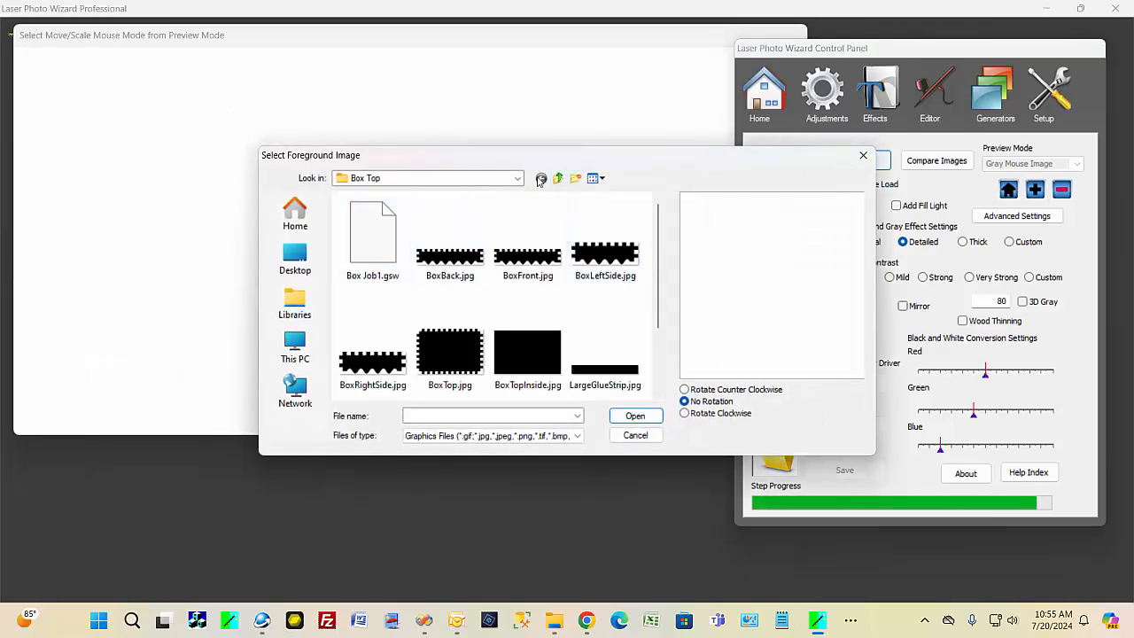
click(519, 179)
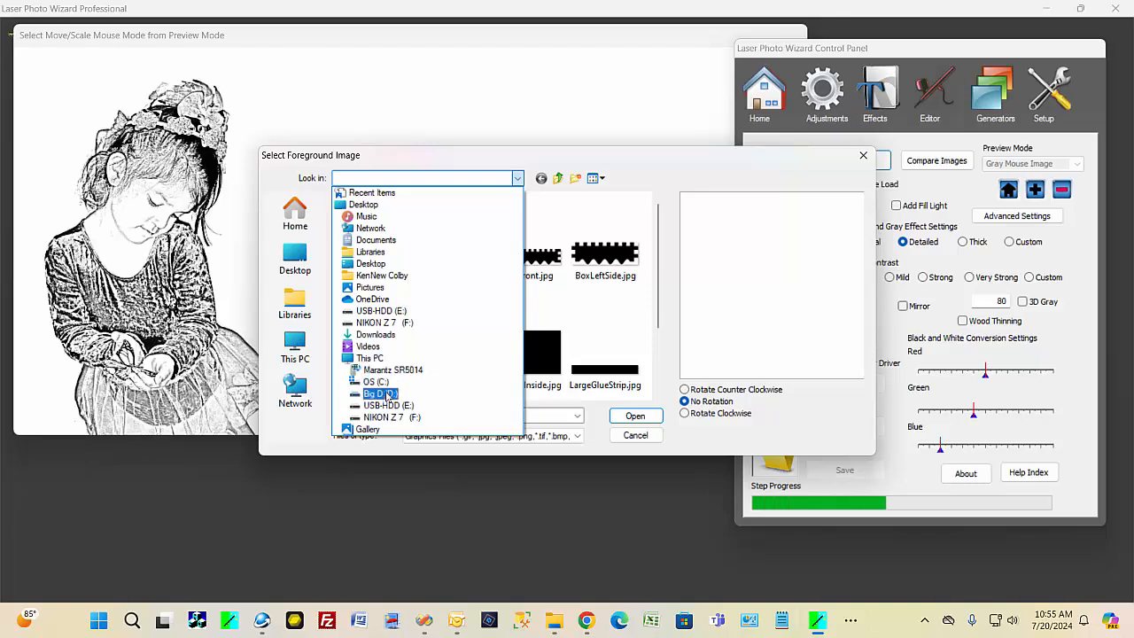
click(377, 240)
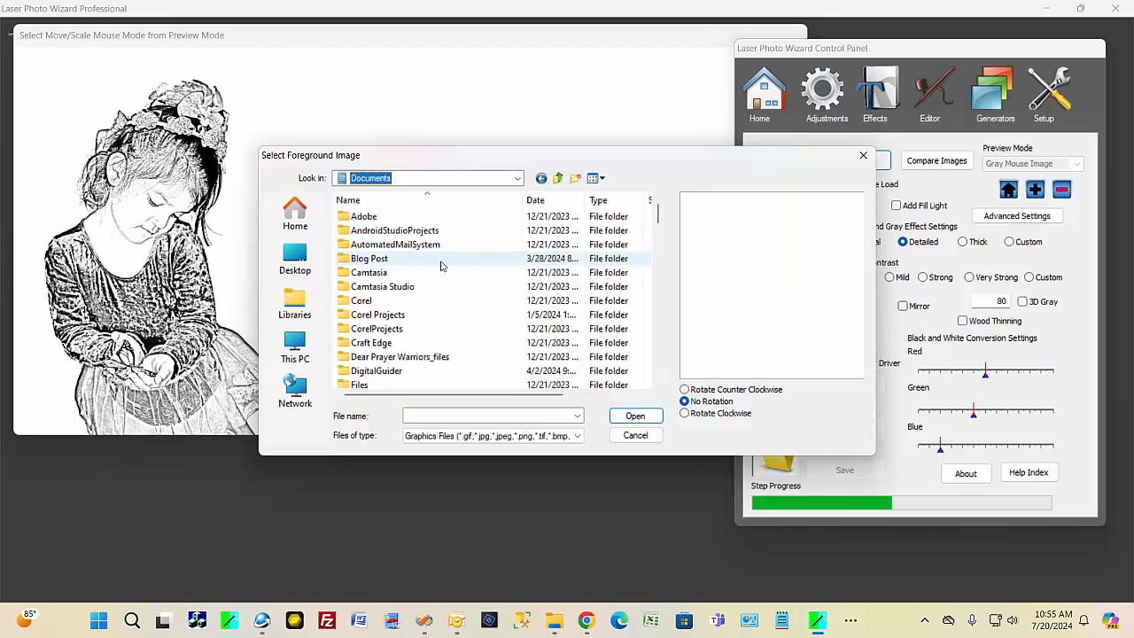
double_click(418, 231)
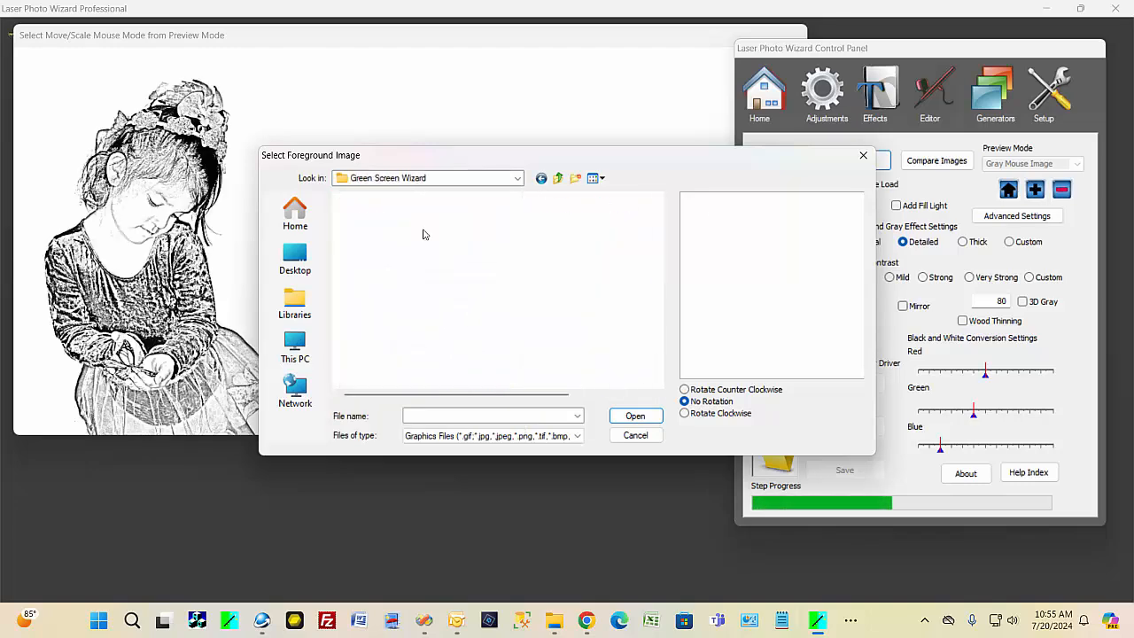
scroll(478, 283, down, 3)
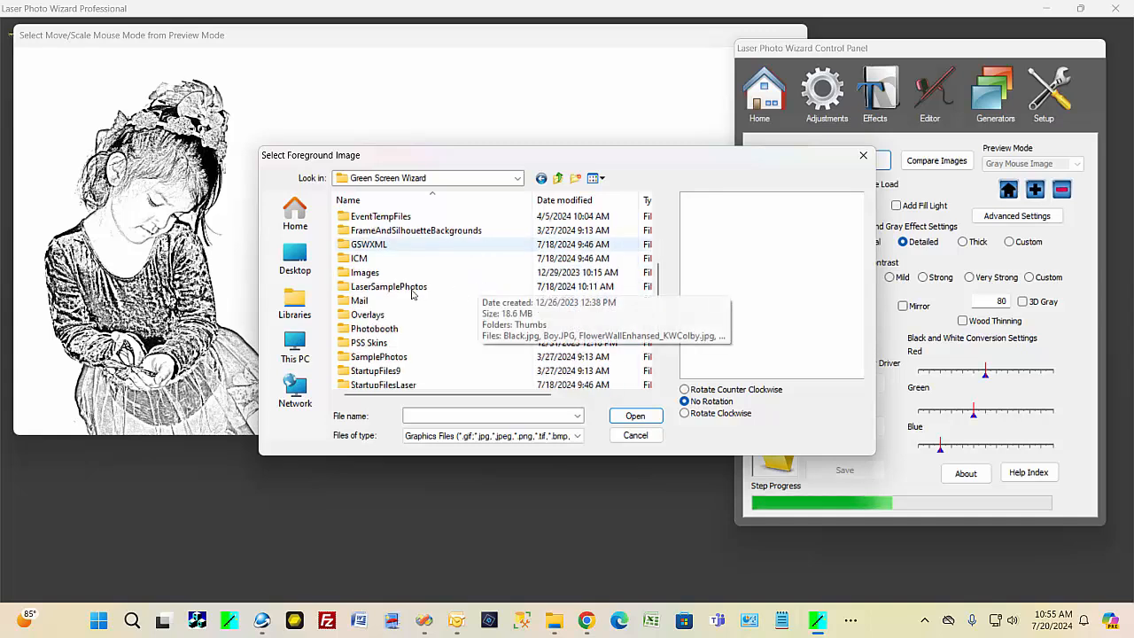
click(410, 287)
double_click(411, 292)
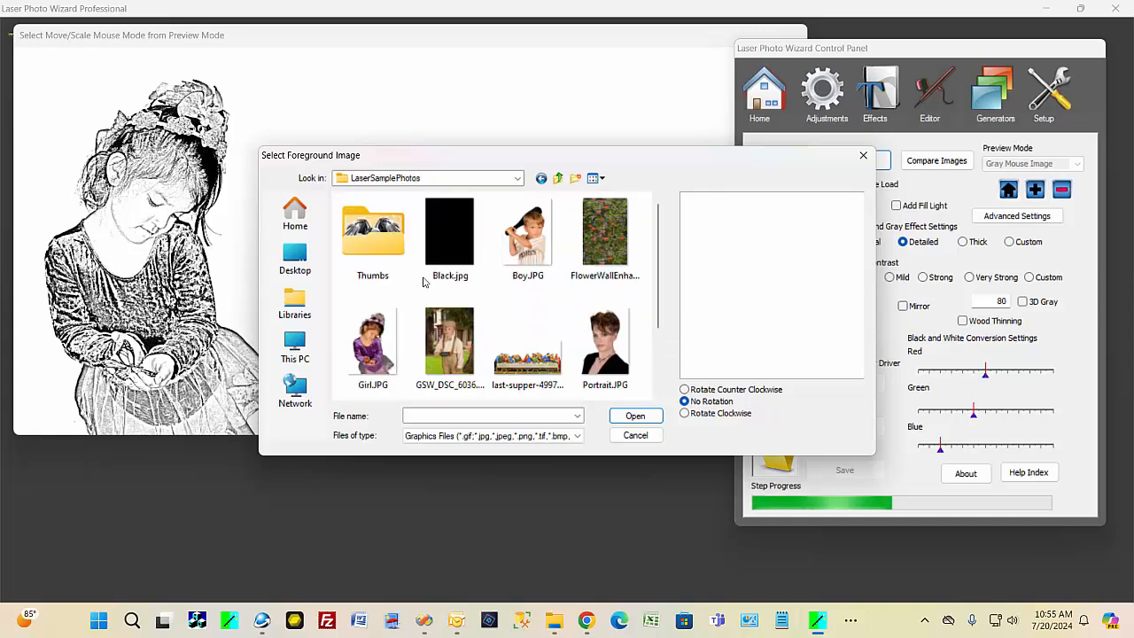
scroll(580, 333, down, 1)
click(558, 341)
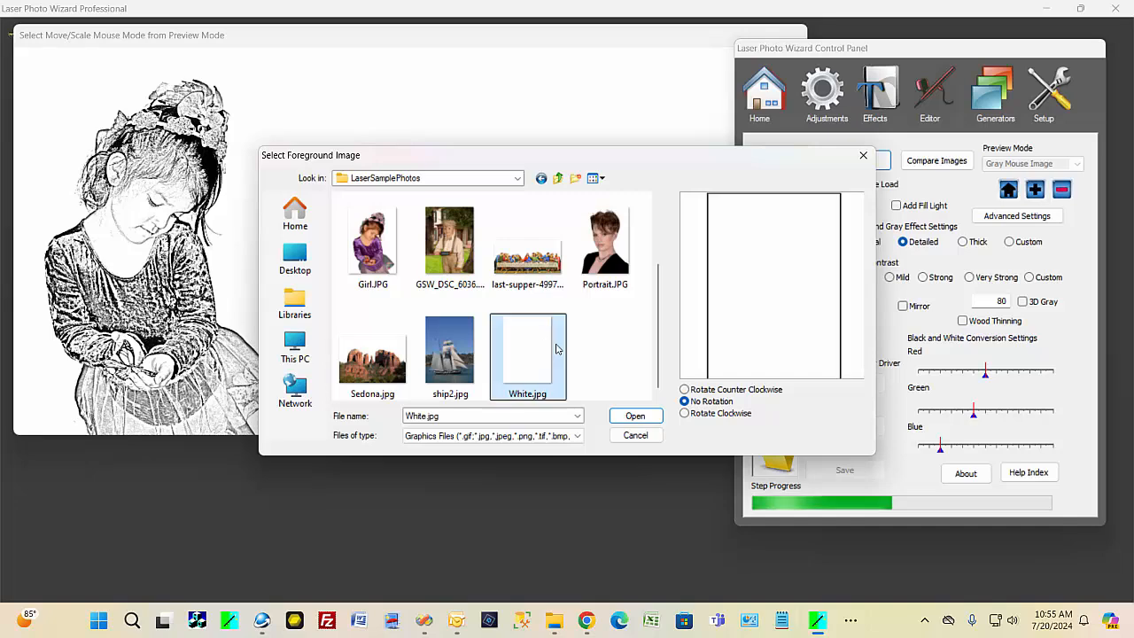
click(636, 414)
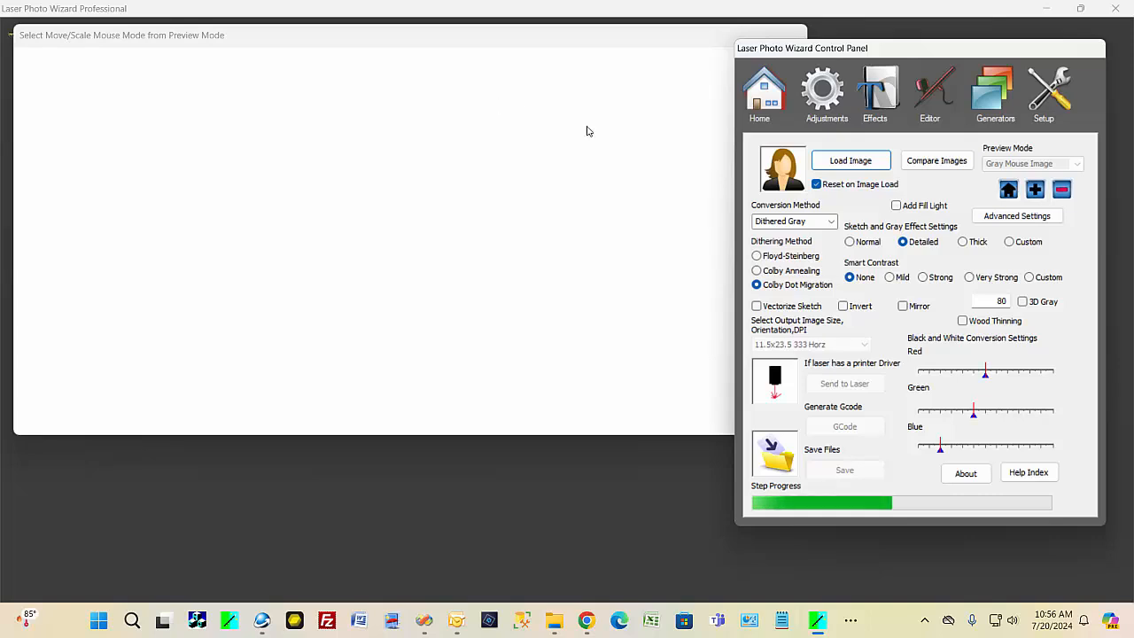
Set the conversion method to Black and White and open the Box Generator
click(832, 222)
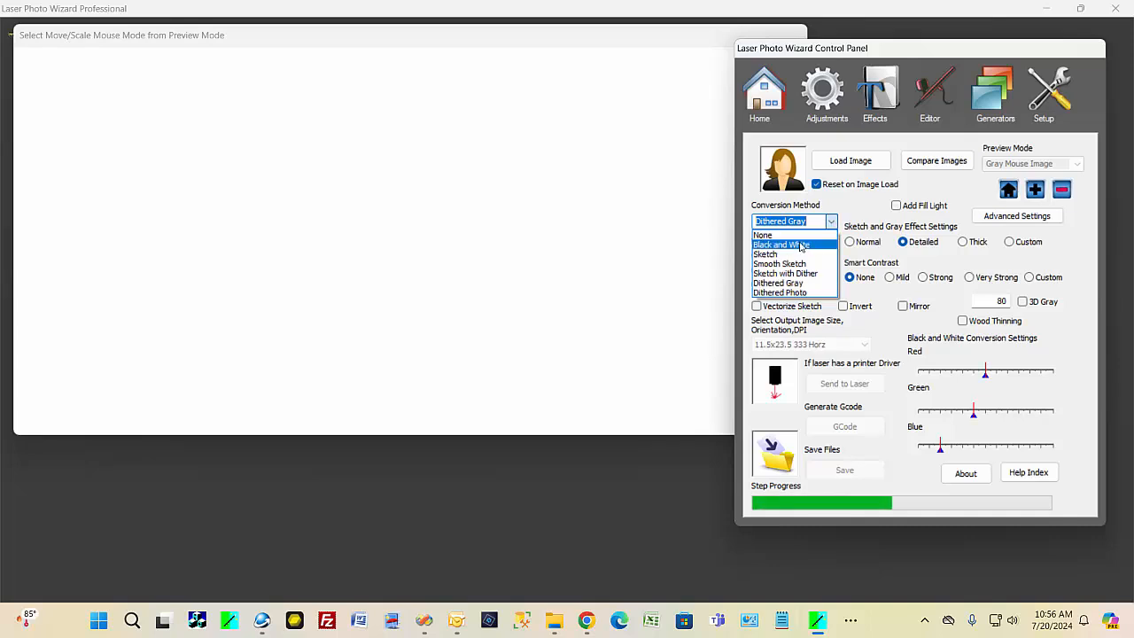
click(801, 245)
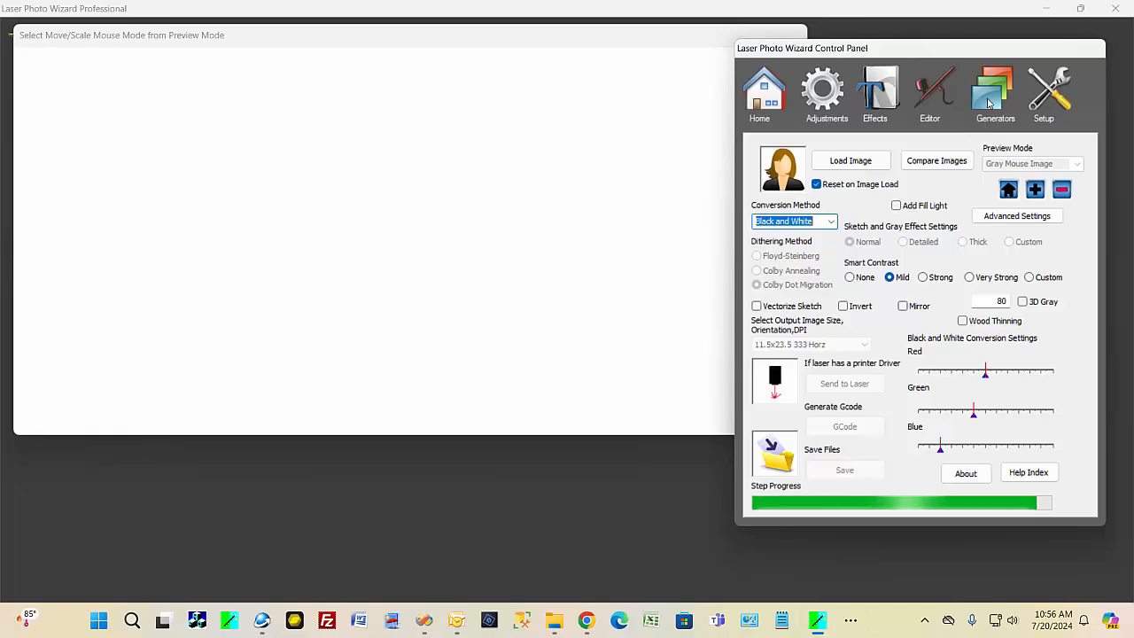
click(988, 103)
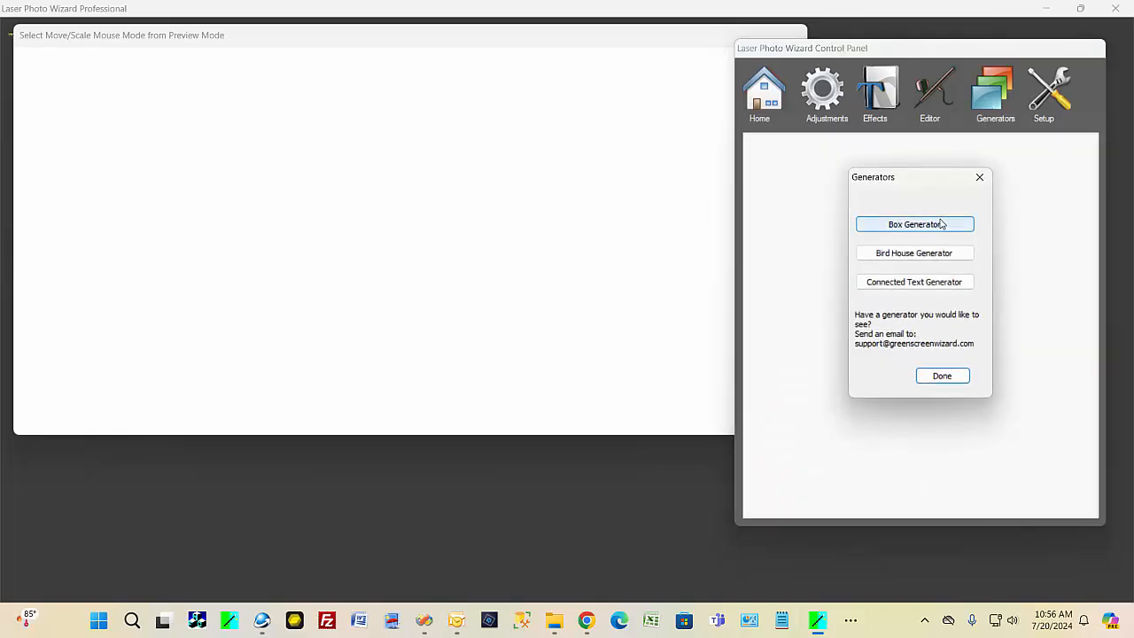
click(941, 224)
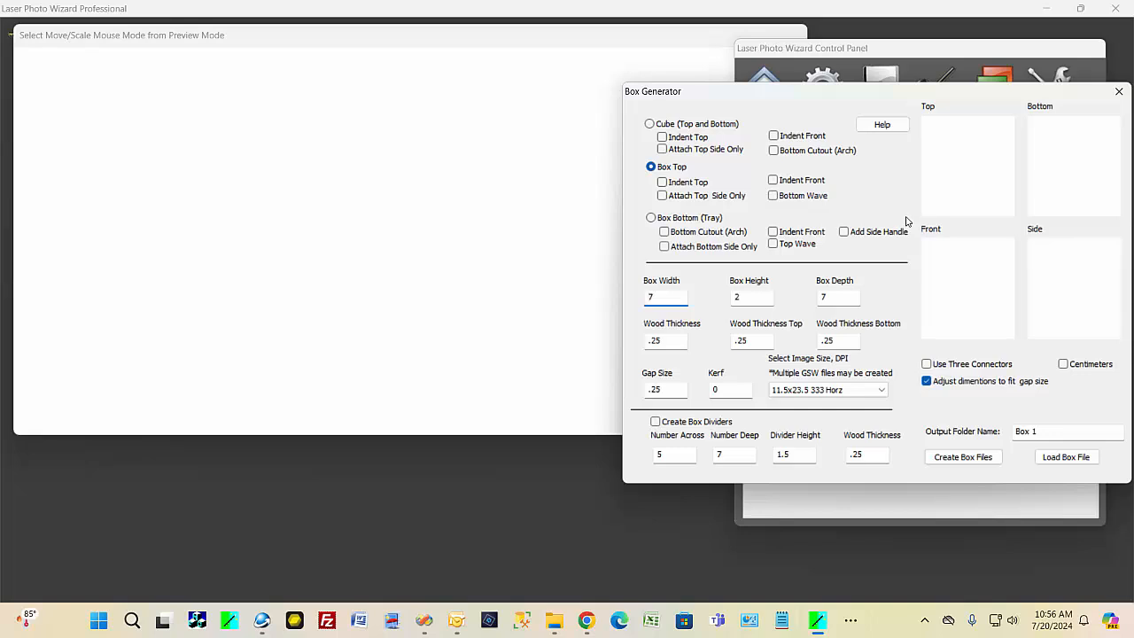
Try the Cube (Top and Bottom), Box Top and Box Bottom (Tray) box types in turn
click(649, 124)
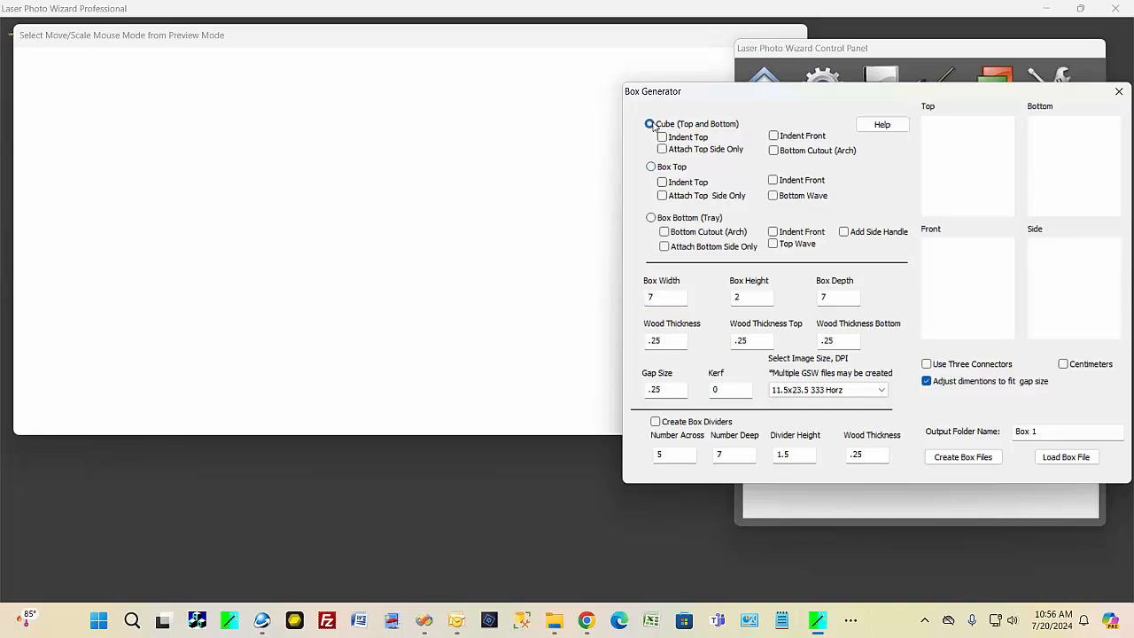
click(651, 166)
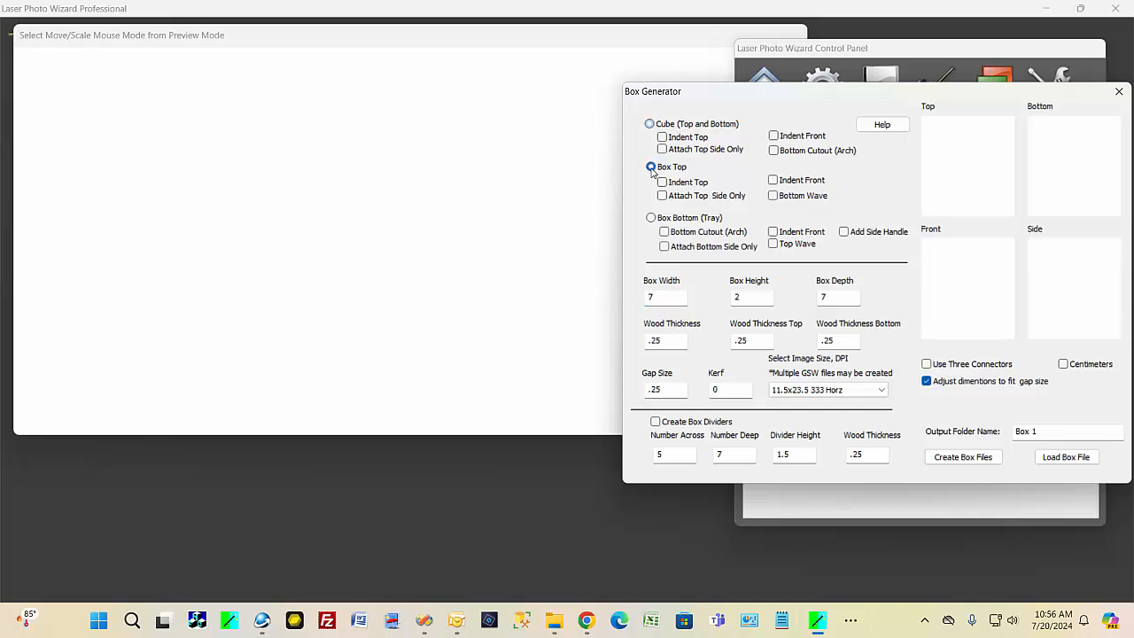
click(668, 222)
Choose the Box Top type and enable its Bottom Wave option
drag(732, 97, 685, 93)
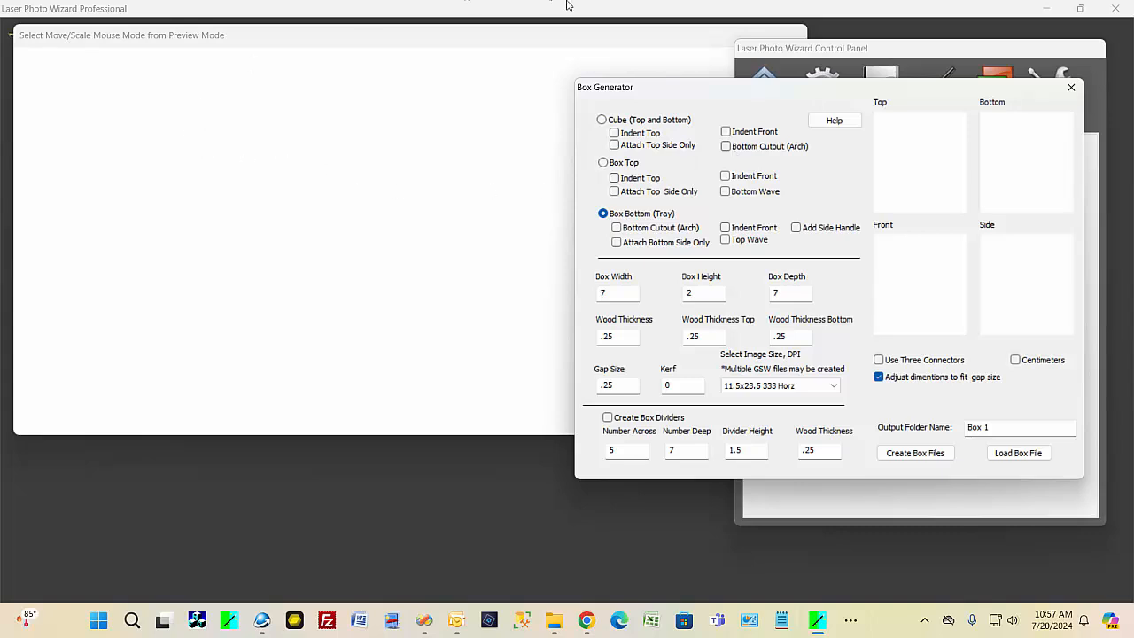
click(604, 163)
click(725, 192)
View the sample photos Box1.jpg and box1b.jpg in File Explorer's BoxSample folder, then close the photo viewer and folder
mouse_move(553, 620)
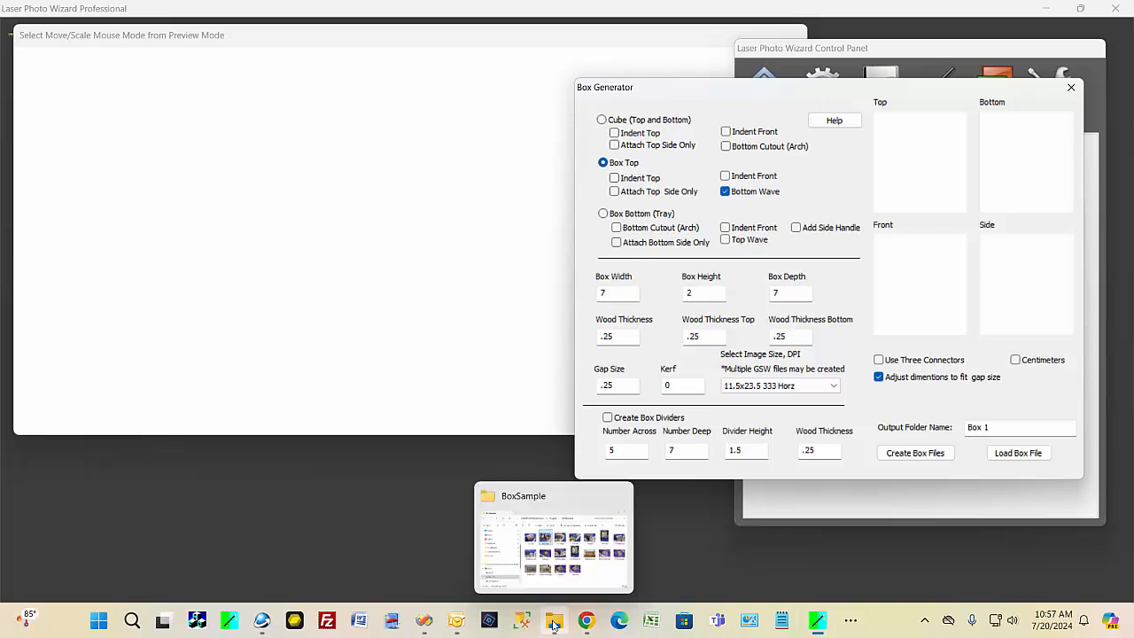
click(549, 542)
double_click(475, 217)
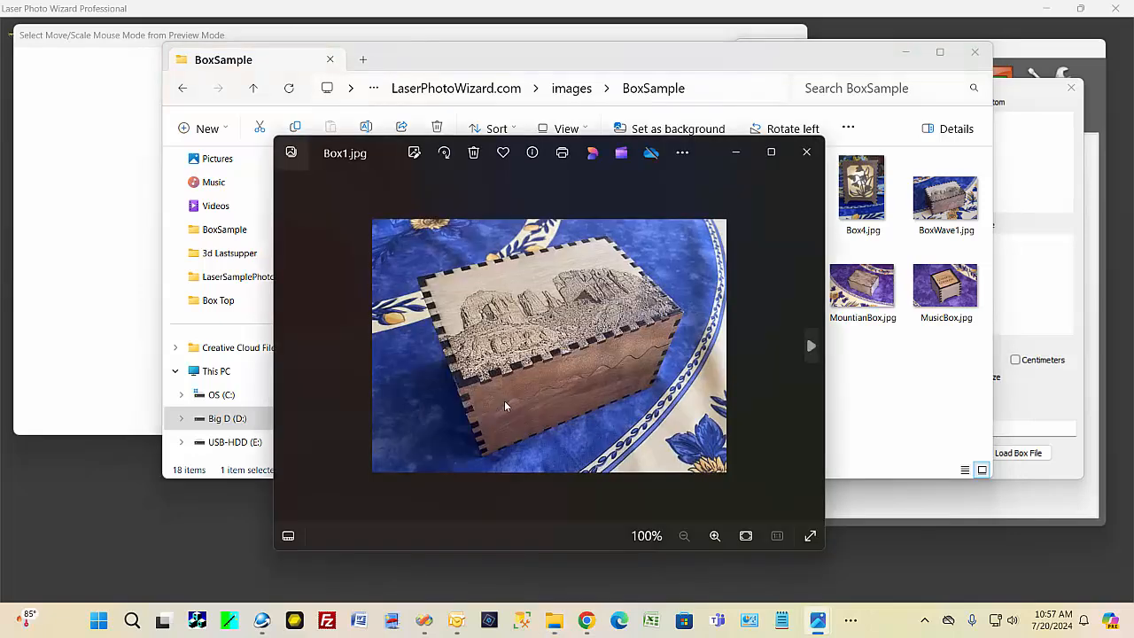
click(808, 345)
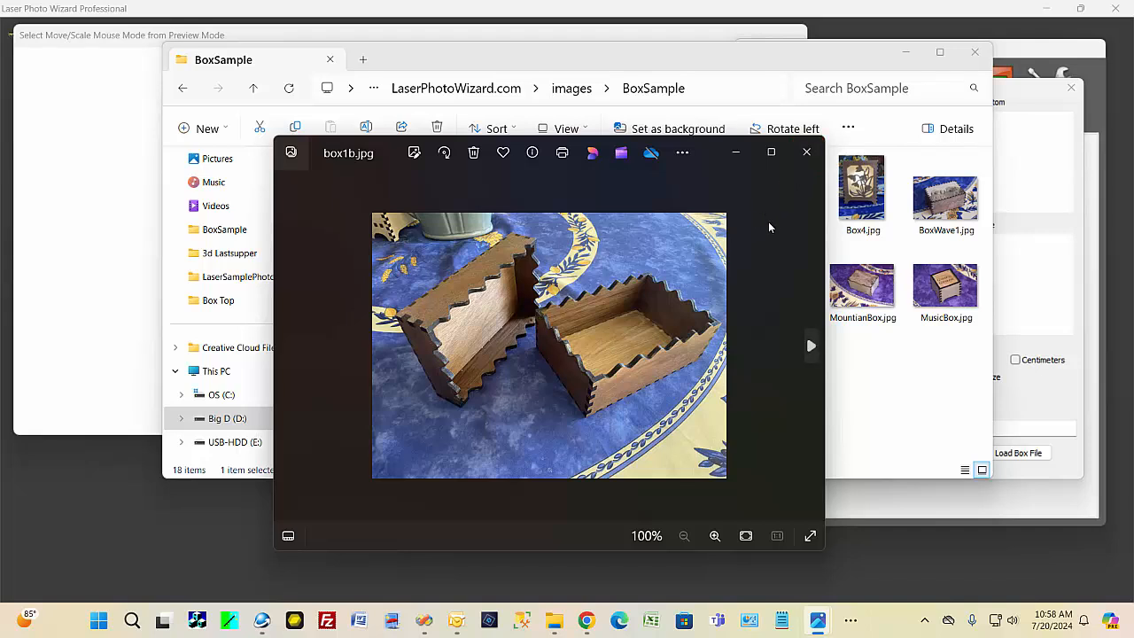
click(812, 157)
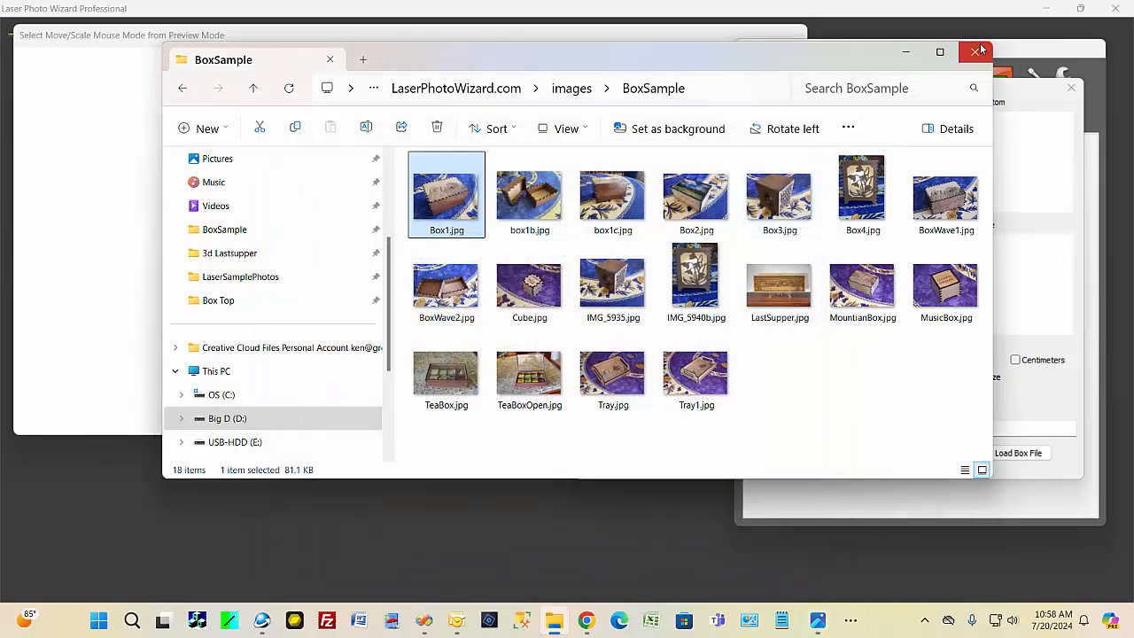
click(977, 52)
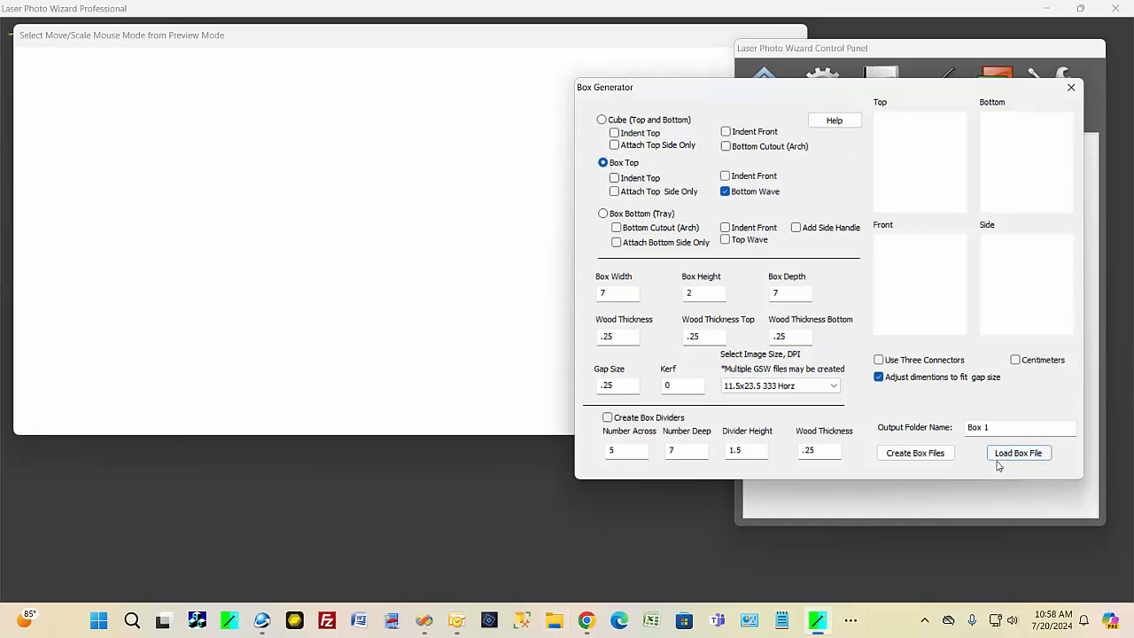
Name the output folder "Box Top"
drag(995, 426, 948, 433)
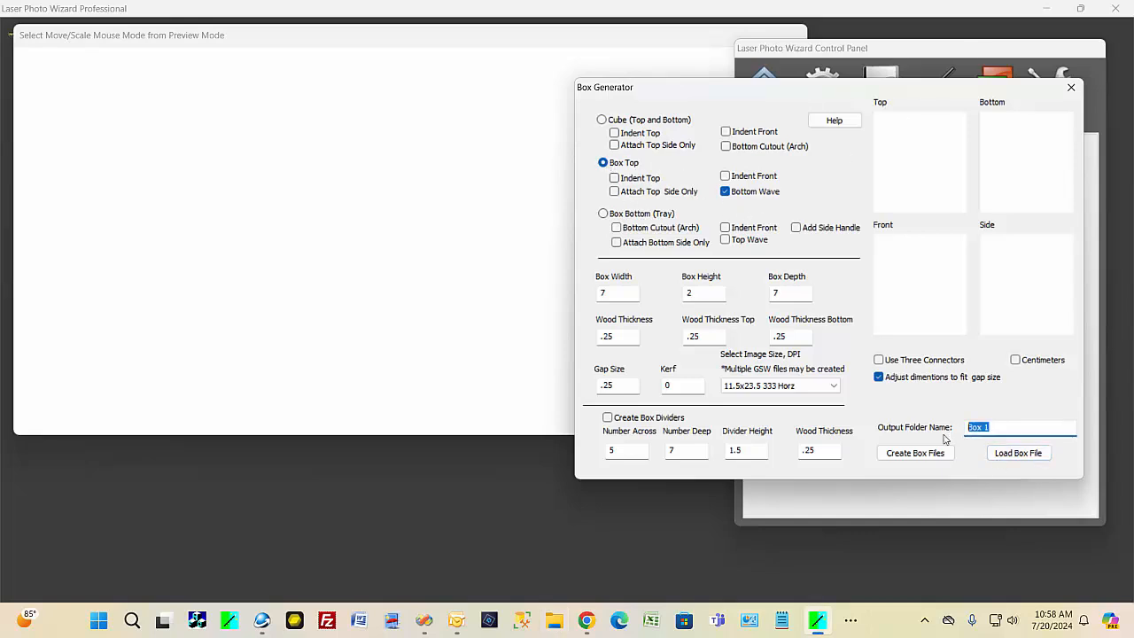
text(Box Tom)
key(BackSpace)
text(p)
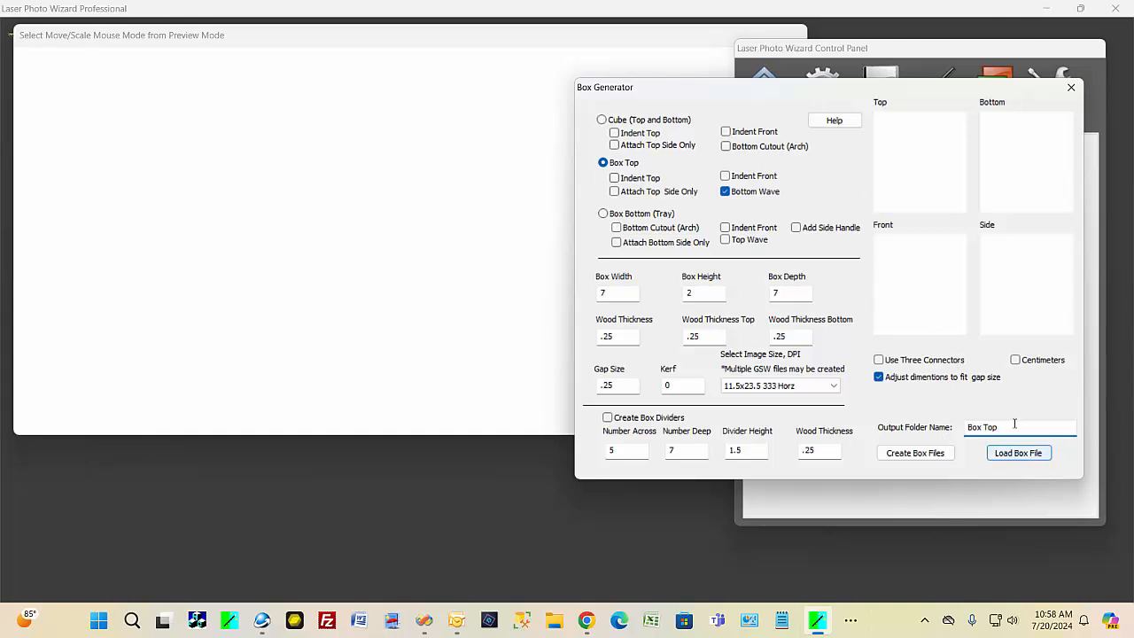
Set the box width to 6, the depth to 4 and the height to 1
double_click(603, 292)
text(6)
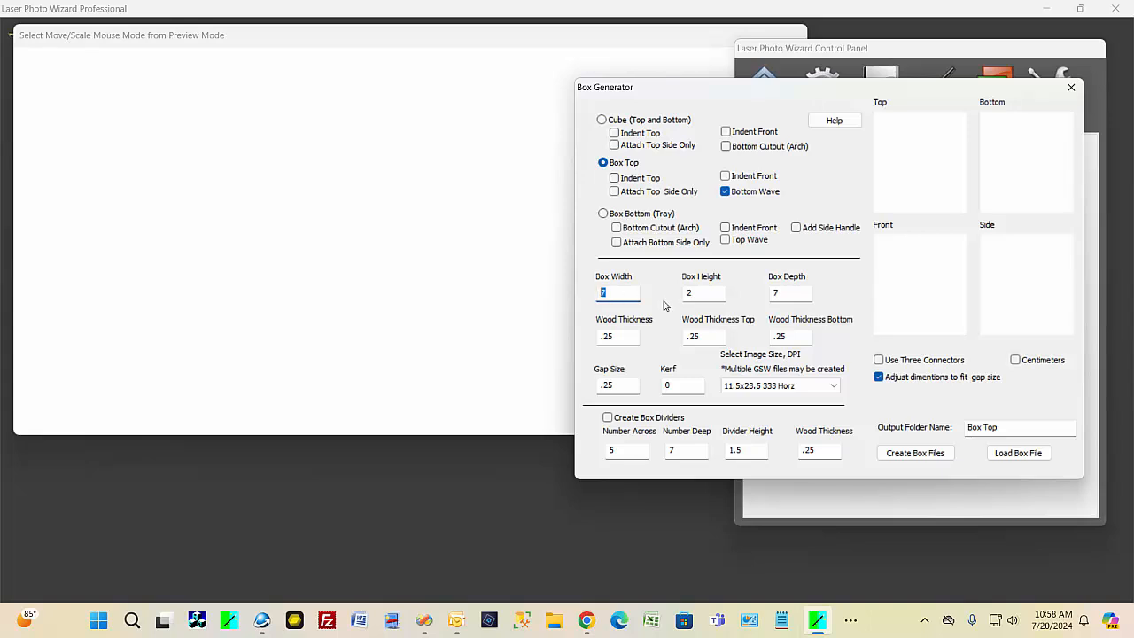
double_click(772, 294)
text(4)
double_click(713, 292)
text(1)
Switch to Chrome to view the Amazon page for the digital caliper, and return to the Box Generator
click(582, 619)
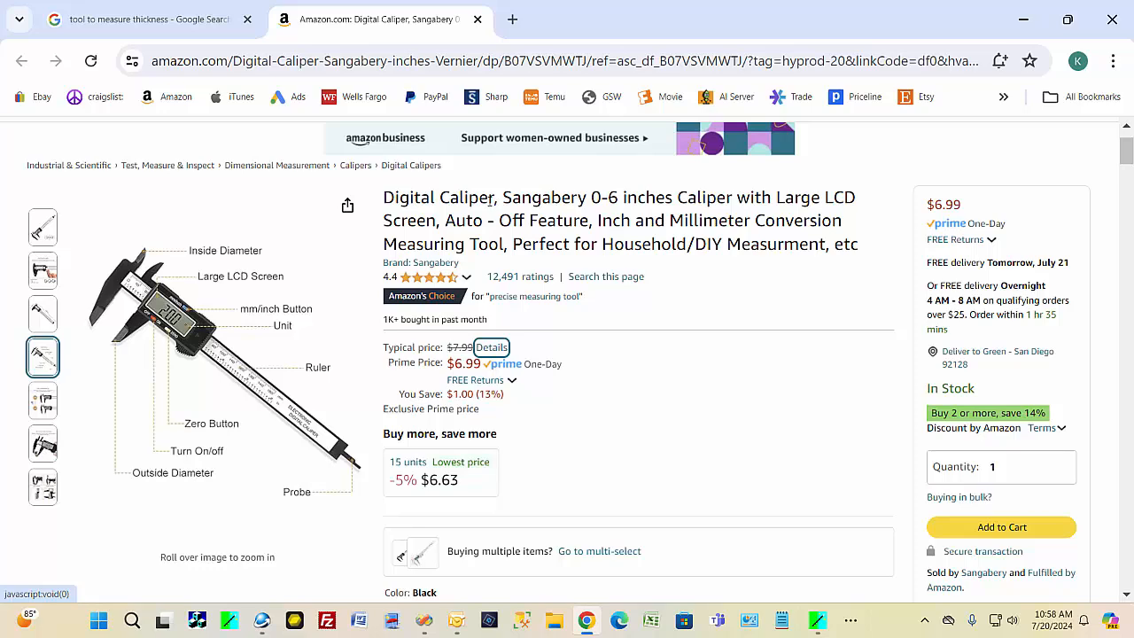
mouse_move(146, 337)
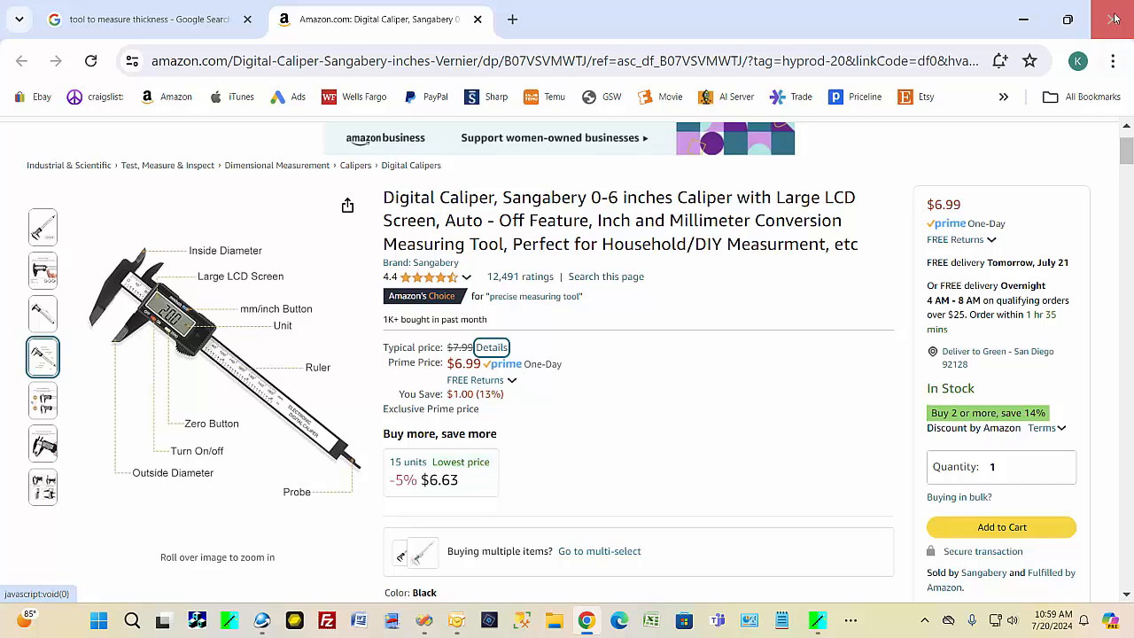
click(1025, 21)
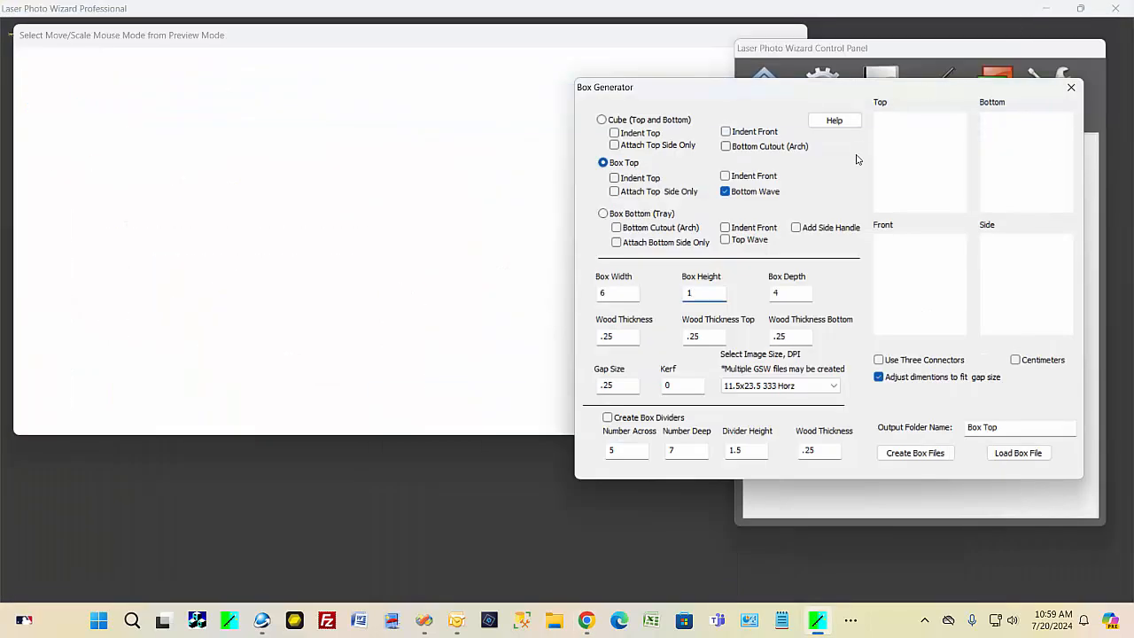
Set the box's wood thickness to .24
click(618, 336)
key(BackSpace)
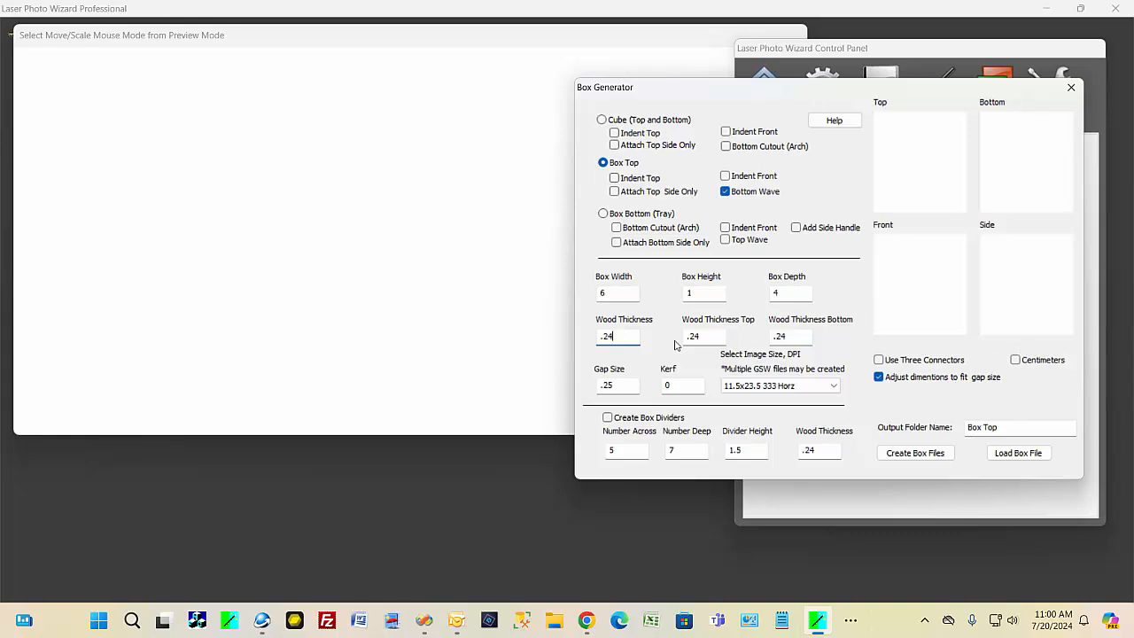
Create the box files and close the Box Generator and the Generators dialog
click(906, 456)
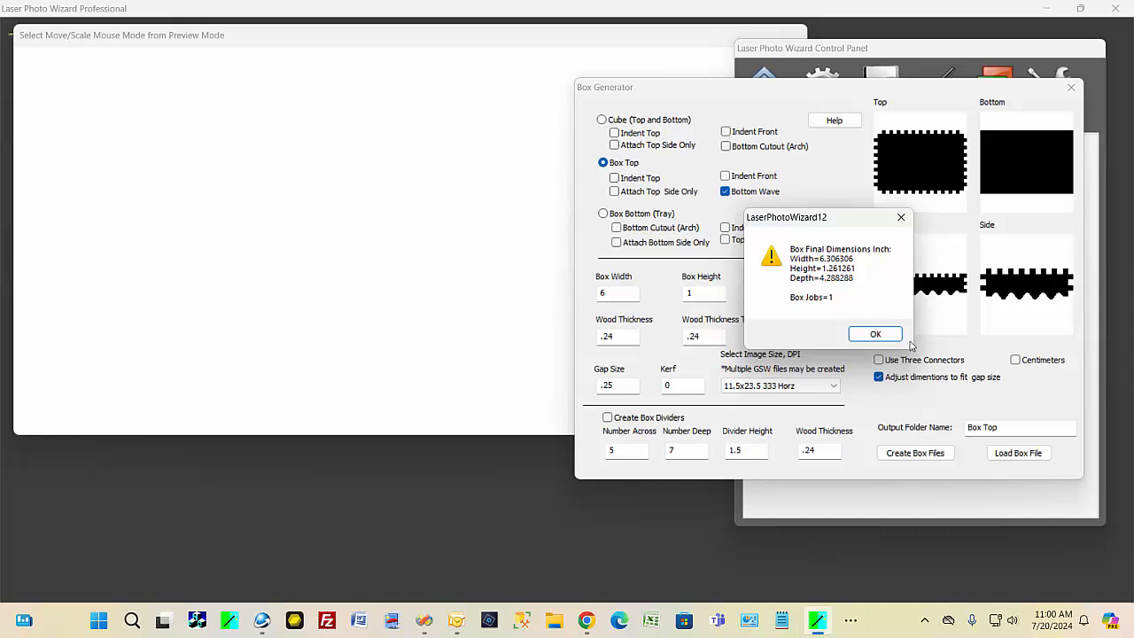
click(875, 334)
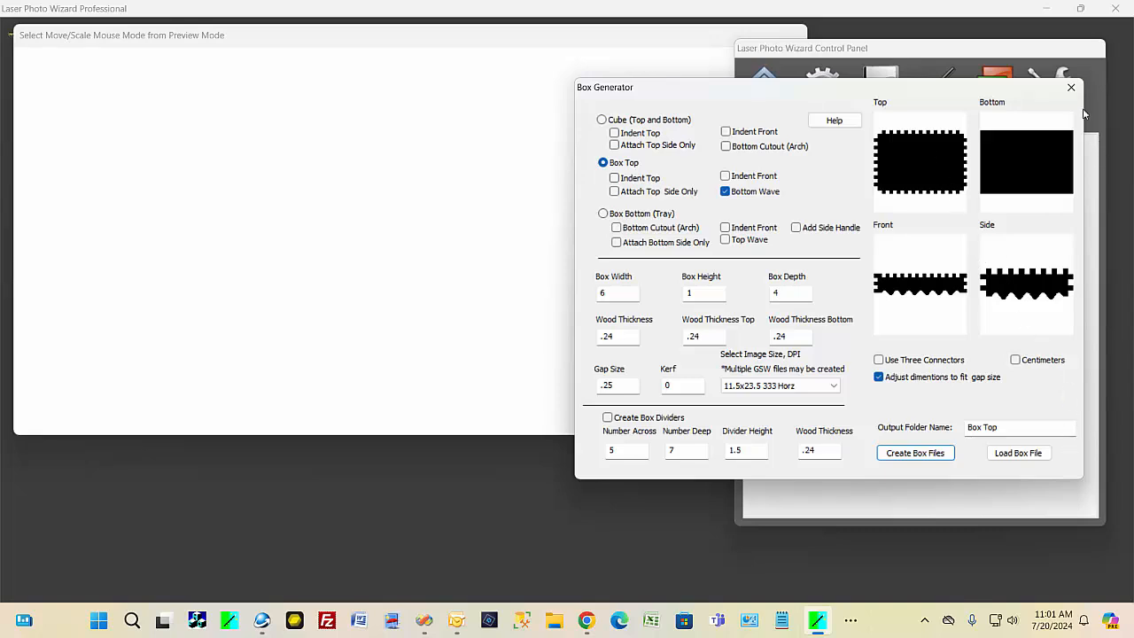
click(1071, 85)
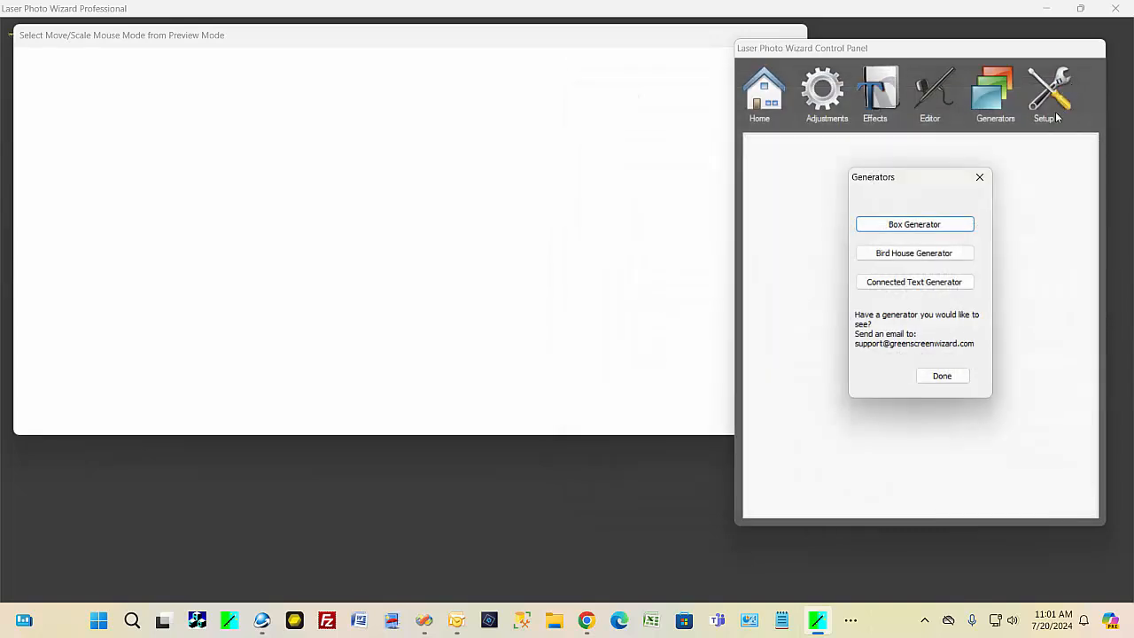
click(979, 178)
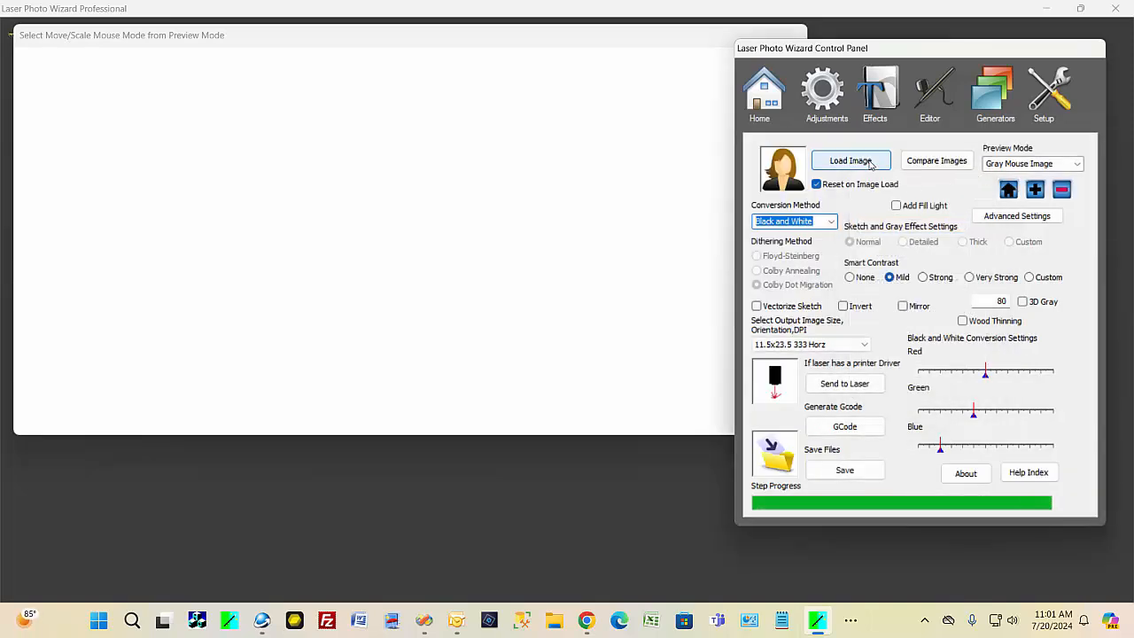
Load Box Job1.gsw from the Box Top folder inside Green Screen Wizard's BoxOutput folder
click(850, 161)
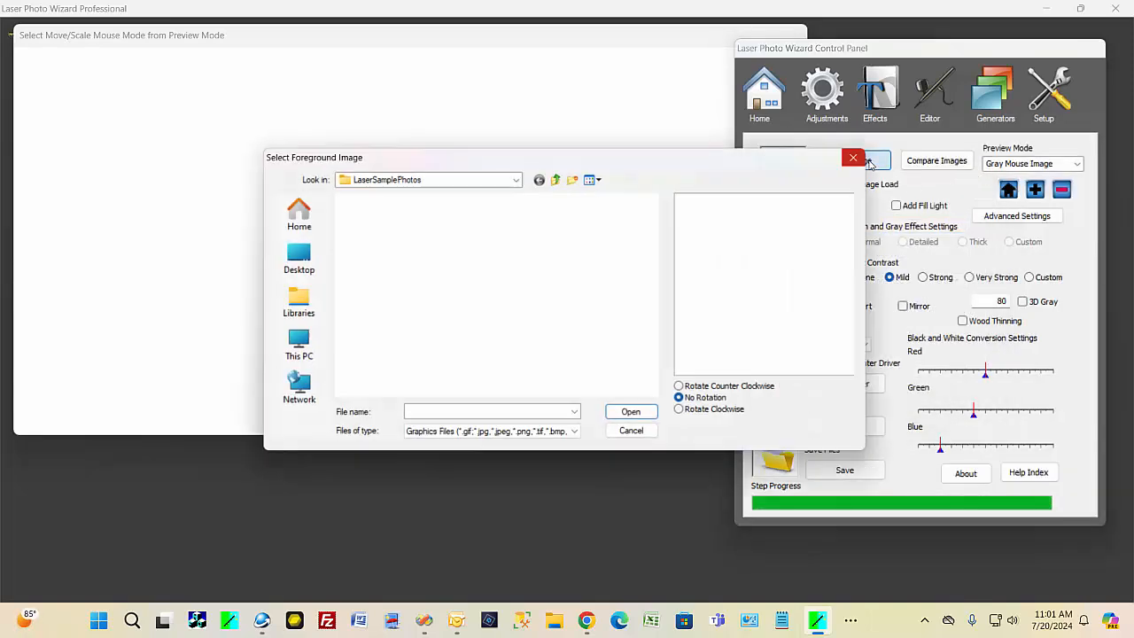
click(517, 178)
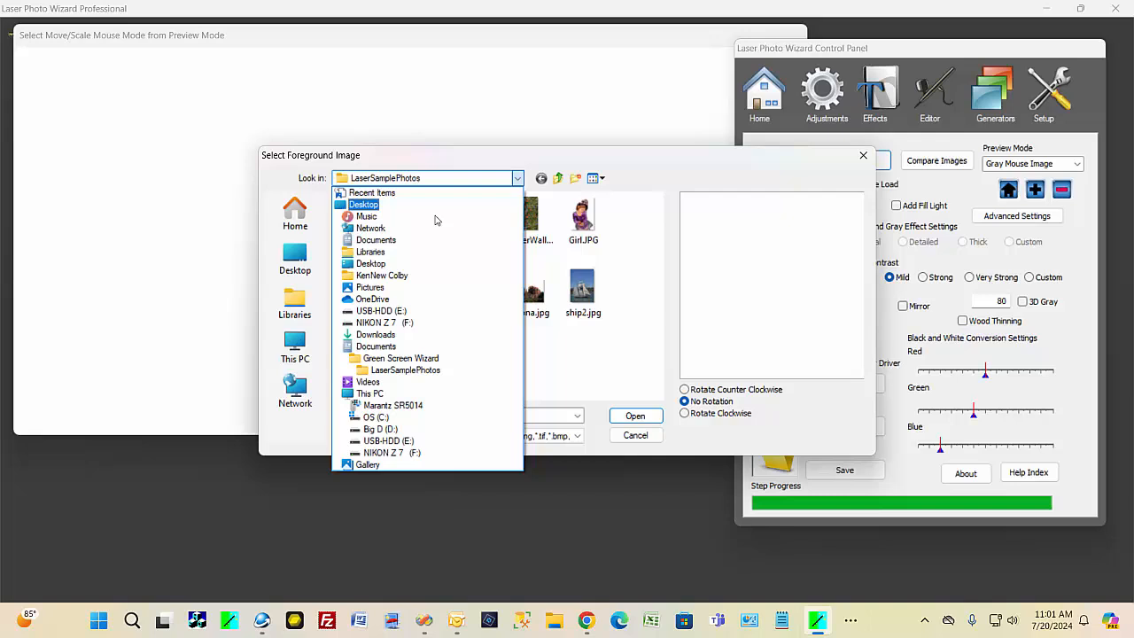
click(401, 358)
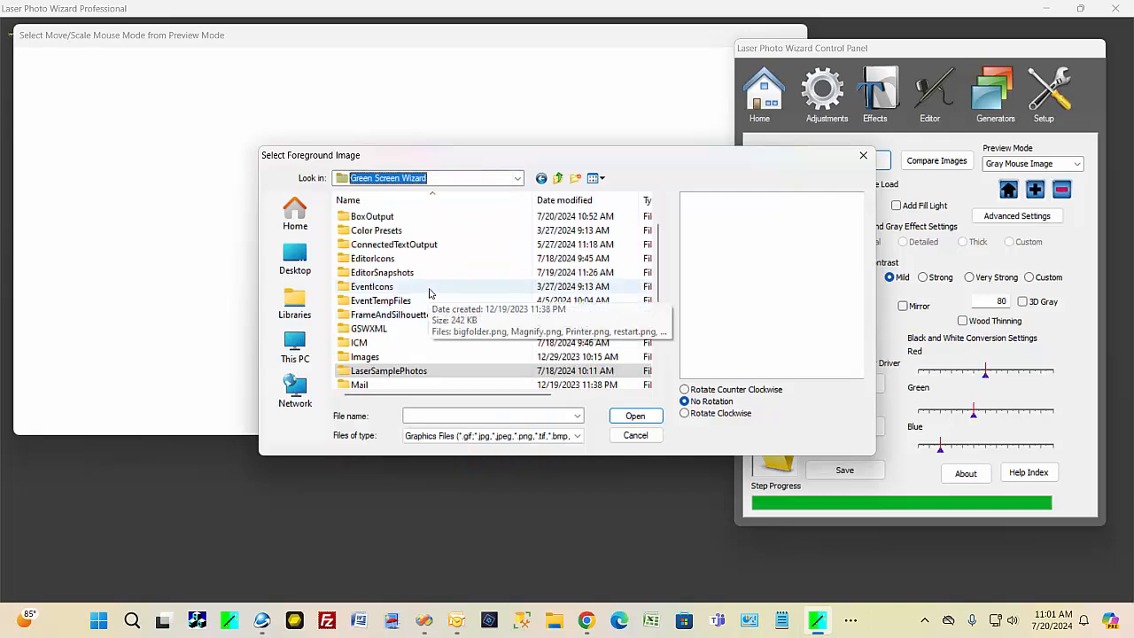
double_click(376, 217)
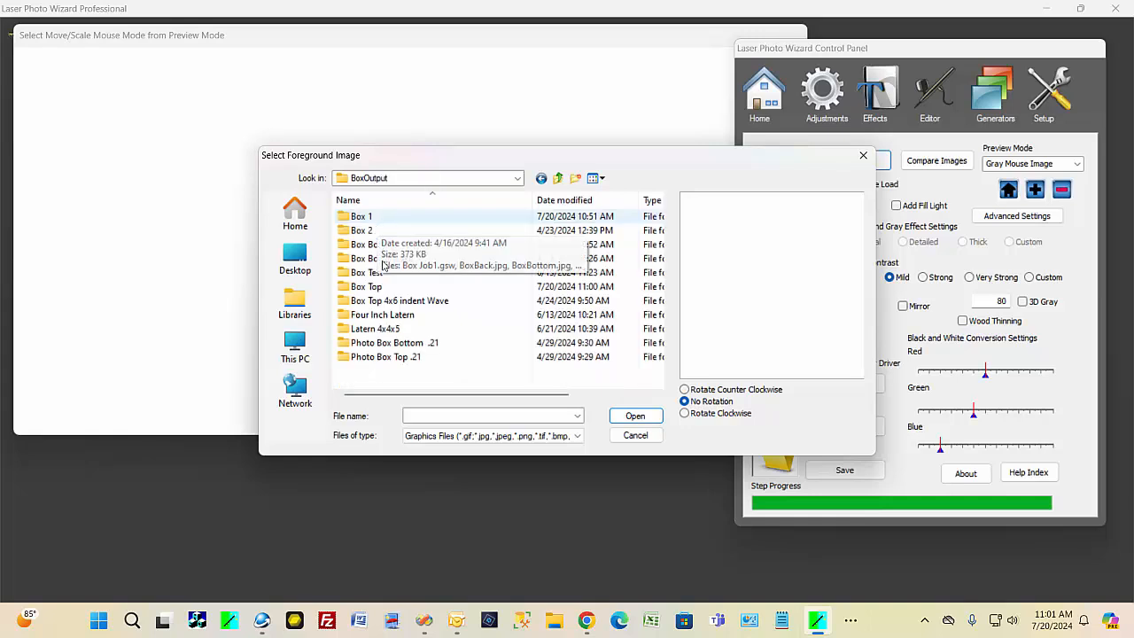
double_click(372, 287)
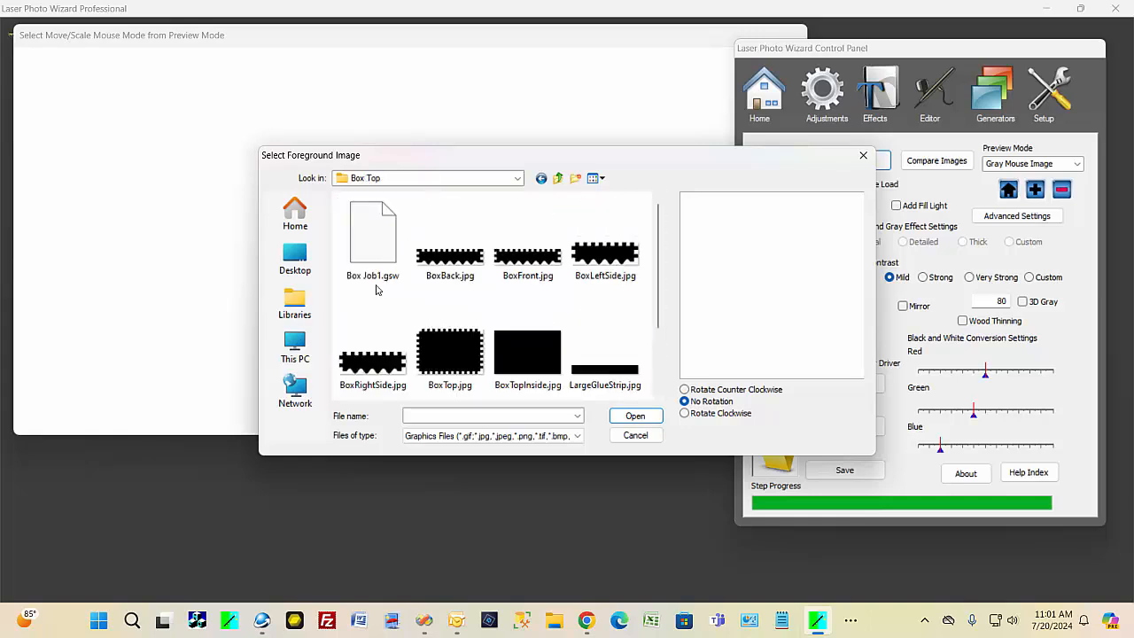
click(378, 254)
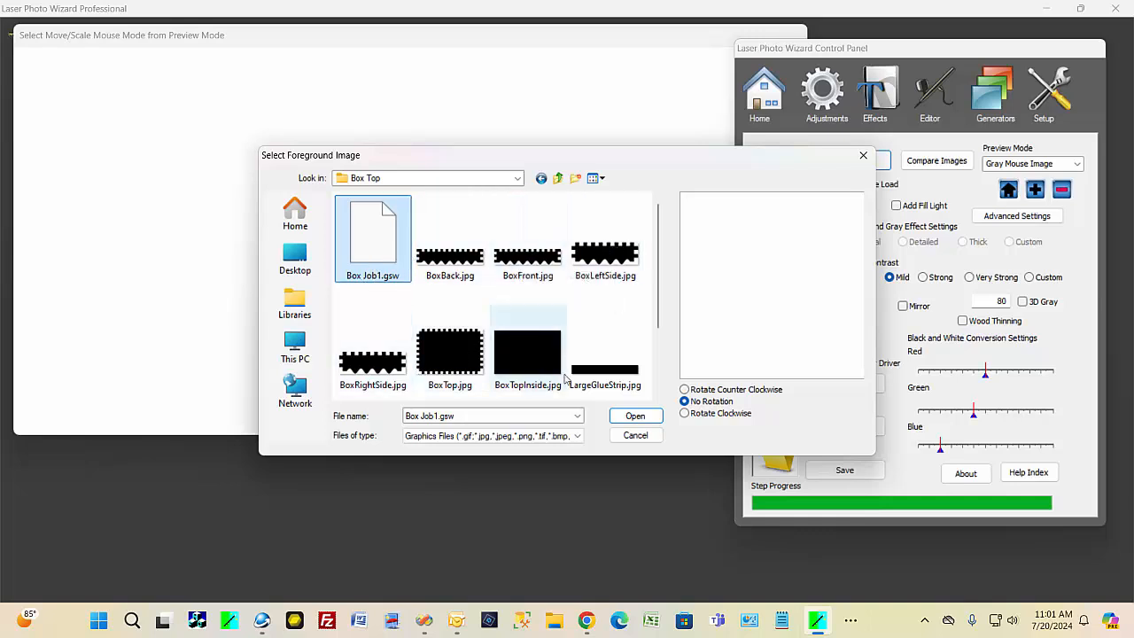
click(635, 415)
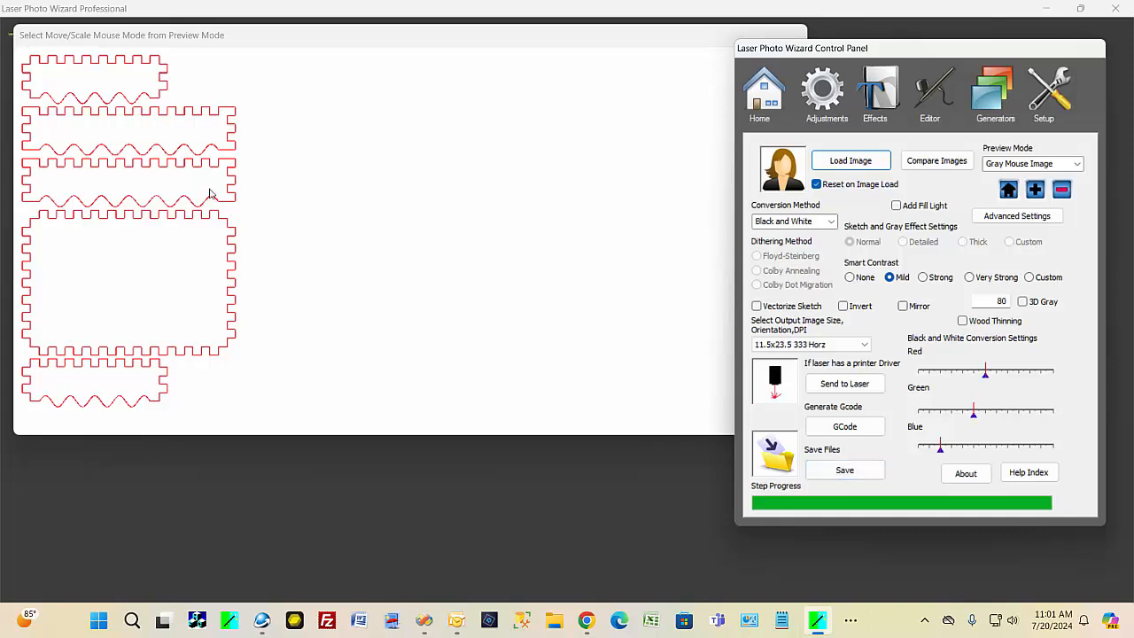
Load the saved GSW.box settings from the Box Top folder into the Box Generator
click(998, 96)
click(911, 224)
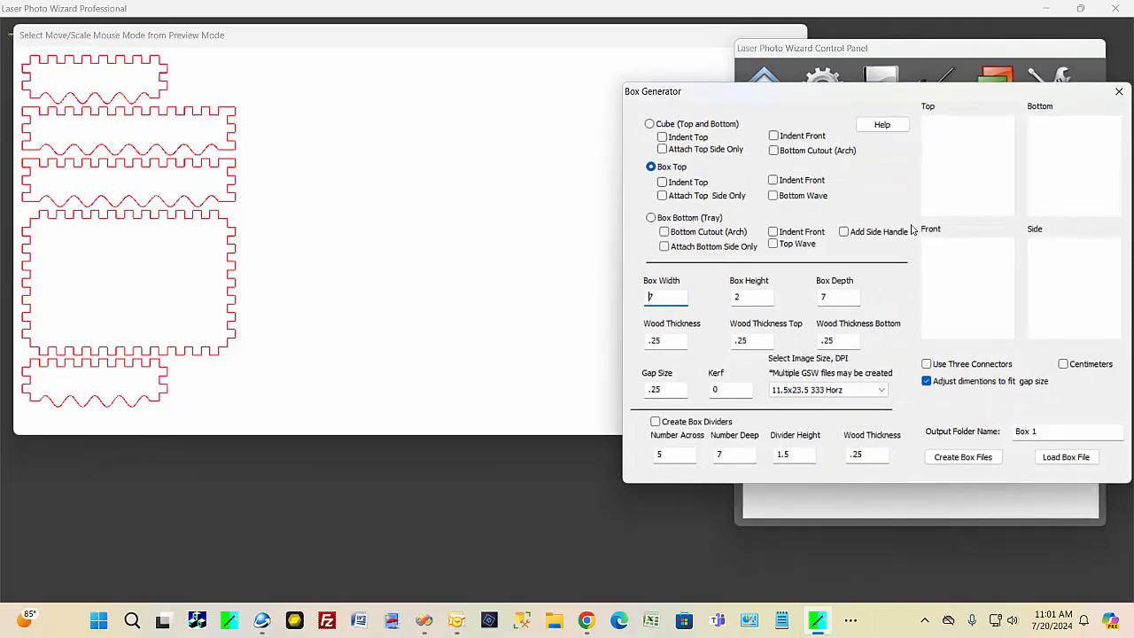
click(1072, 458)
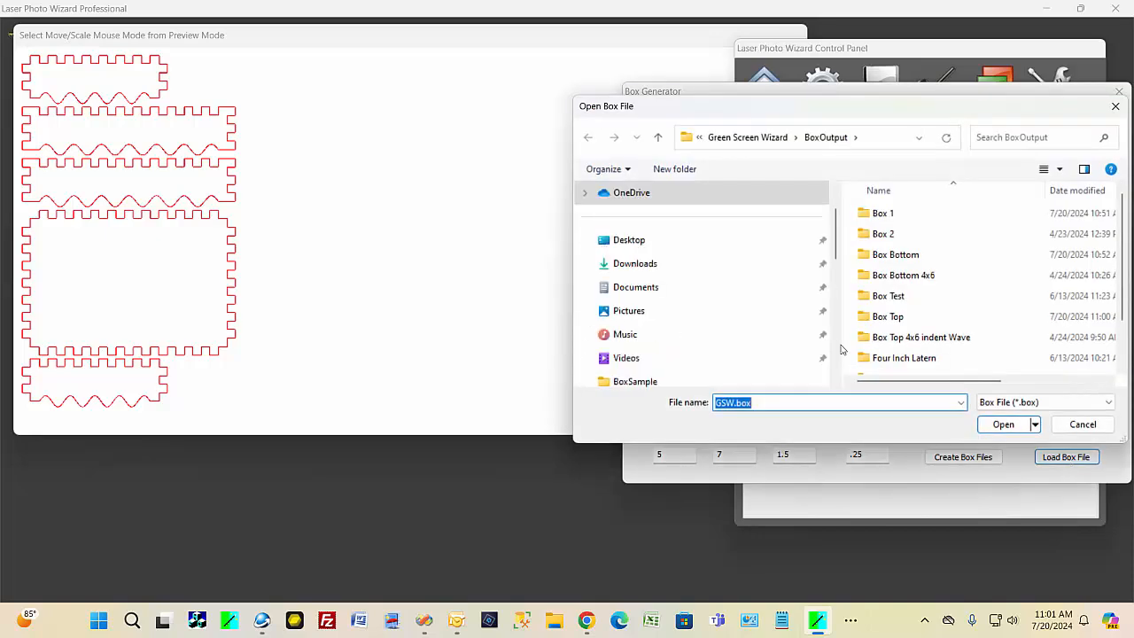
double_click(882, 317)
click(903, 248)
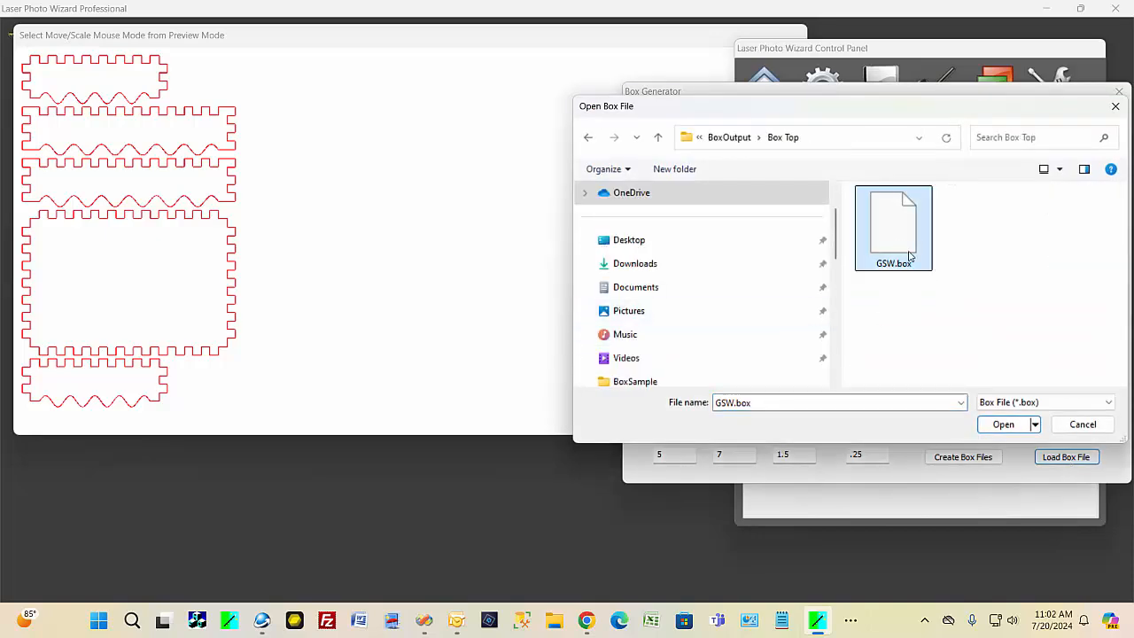
click(1006, 425)
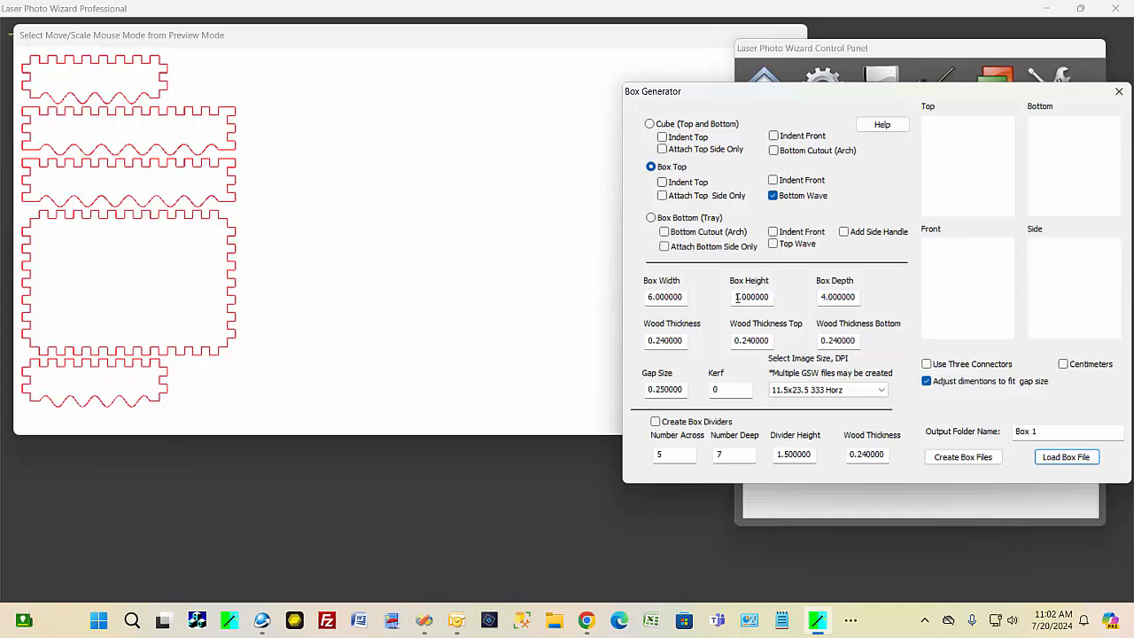
Configure a Box Bottom (Tray) with Top Wave, a box height of 3 and the output folder name Box Bottom
click(652, 218)
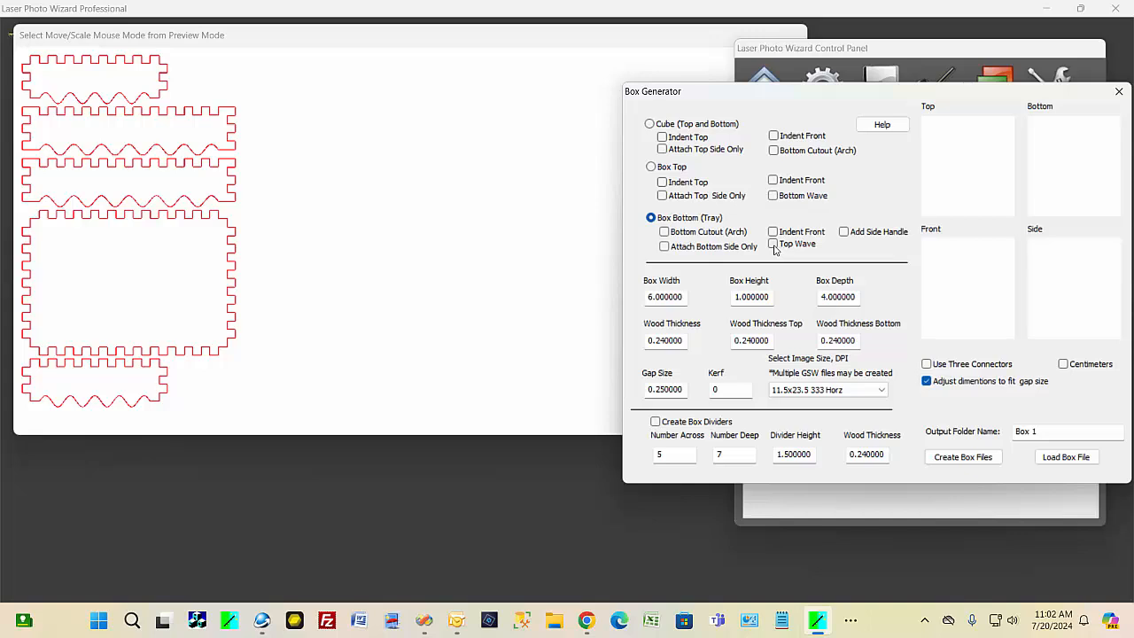
click(773, 246)
drag(1039, 431, 1011, 429)
text(Bottom)
Create the box bottom files and close the Box Generator and the Generators dialog
click(969, 458)
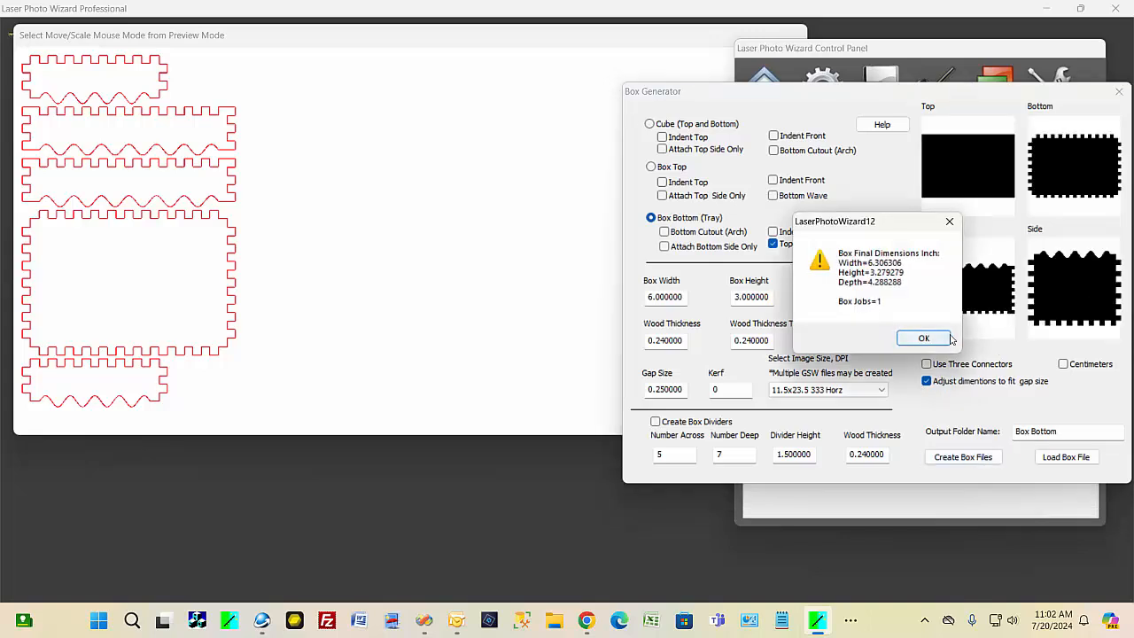
click(944, 339)
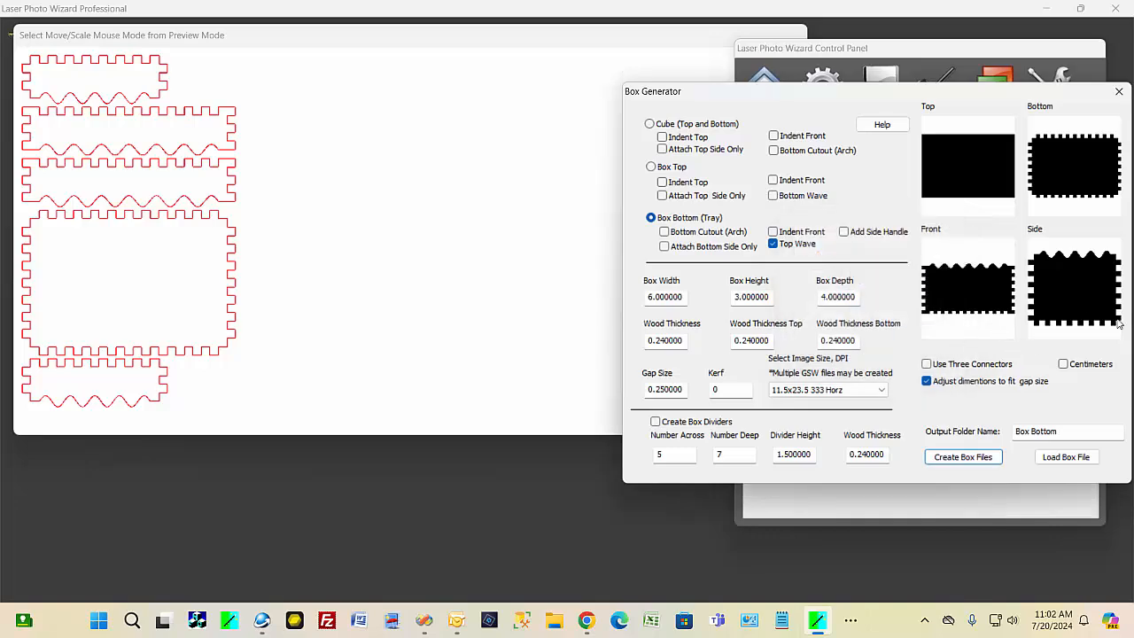
click(1119, 92)
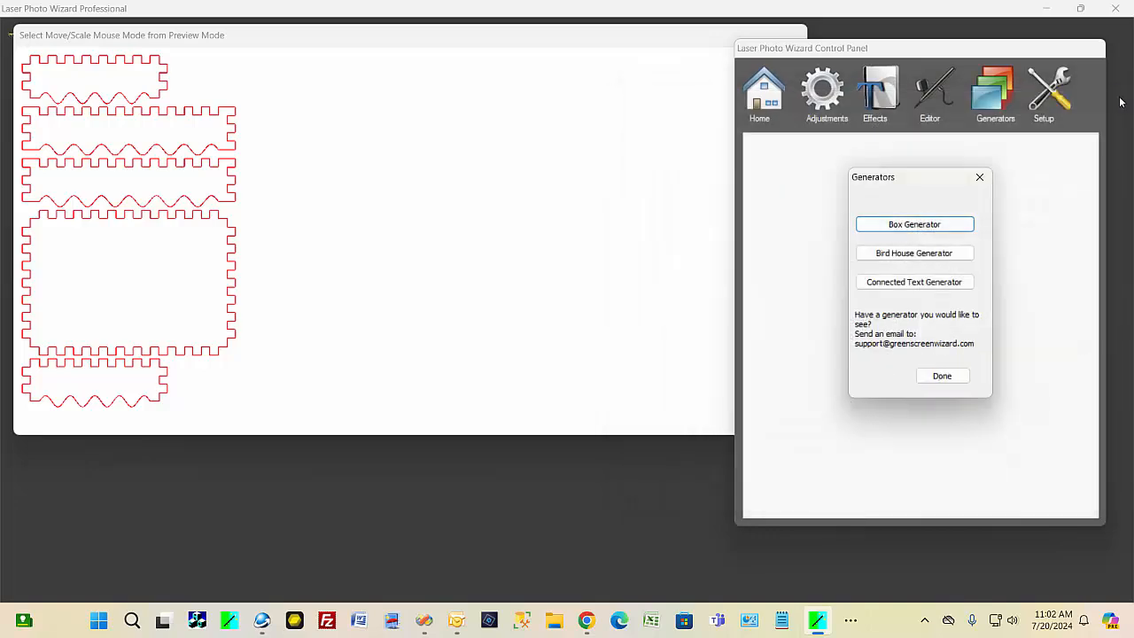
click(980, 178)
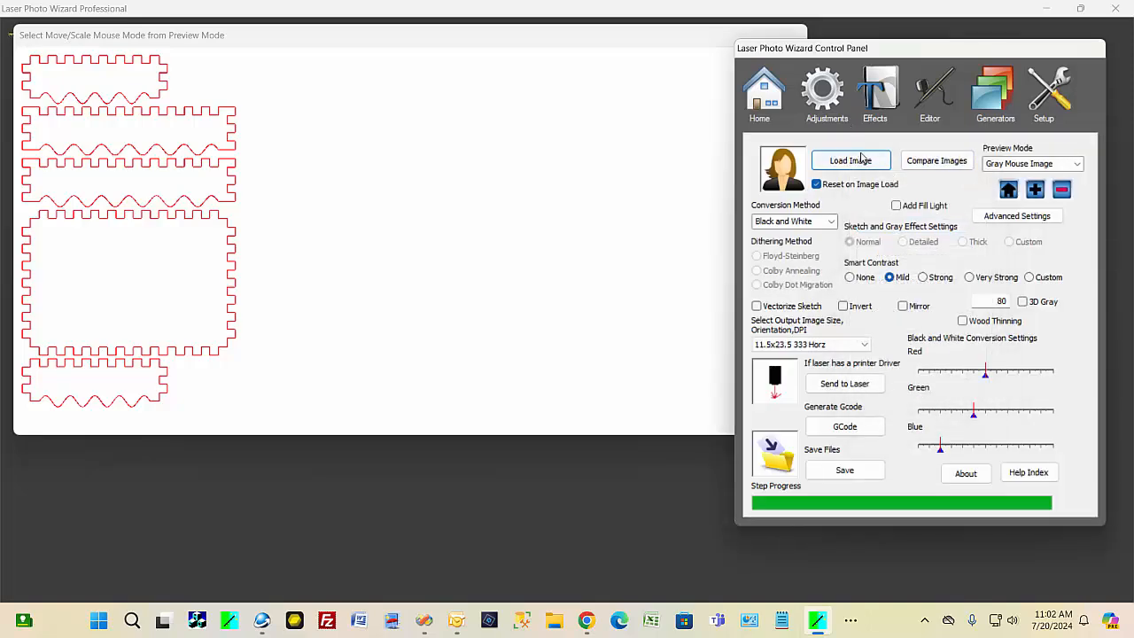
Load Box Job1.gsw from the Box Bottom output folder
click(844, 164)
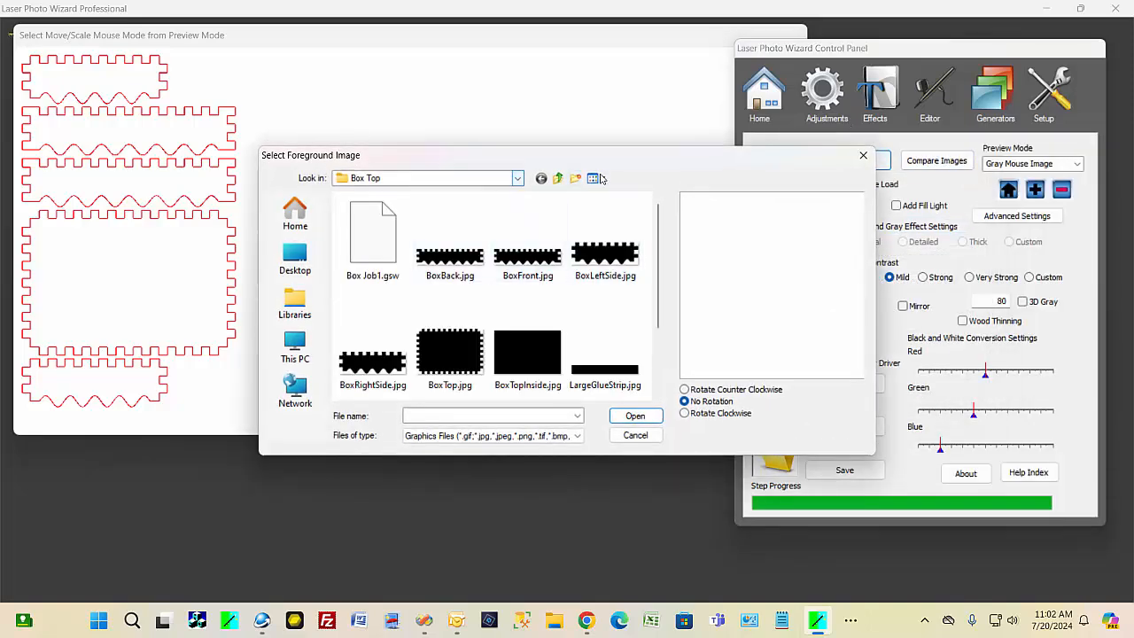
click(558, 179)
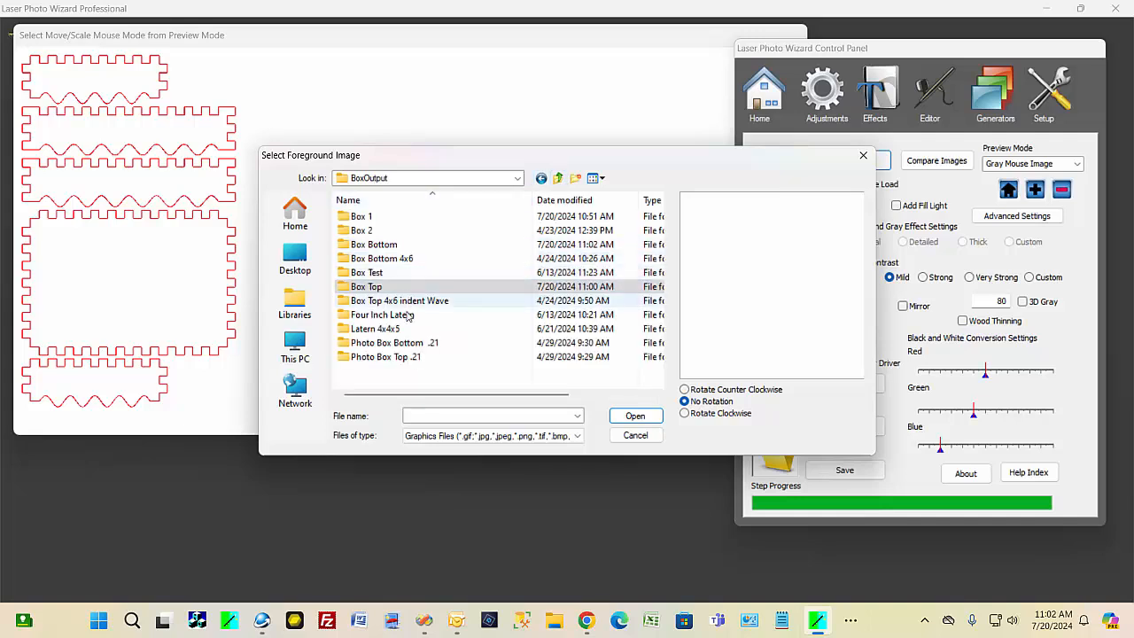
double_click(381, 244)
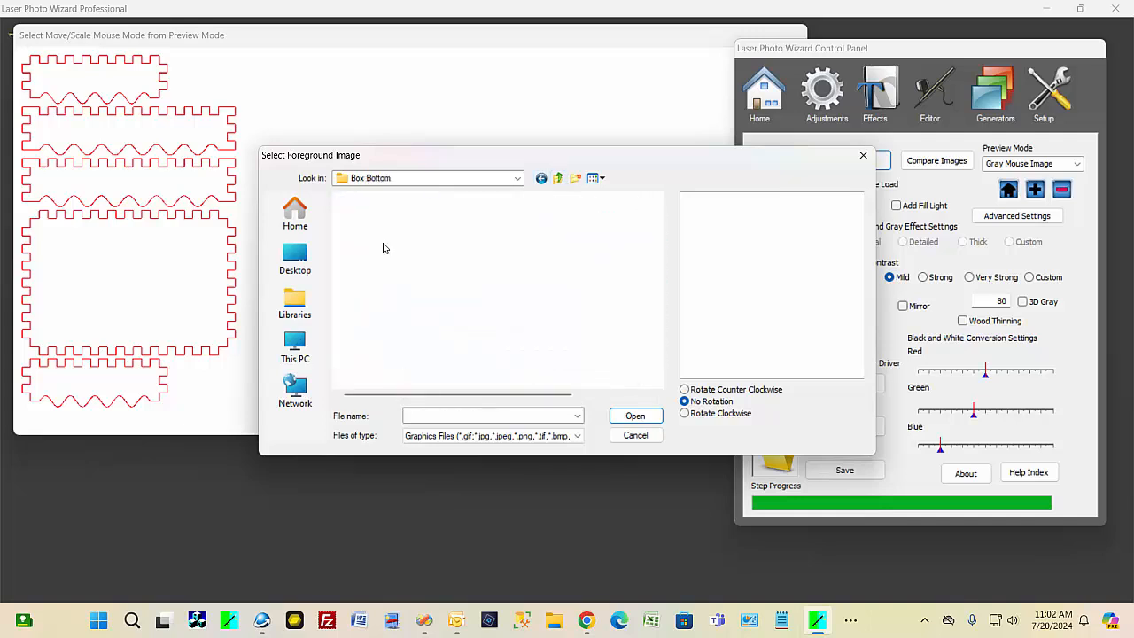
click(382, 245)
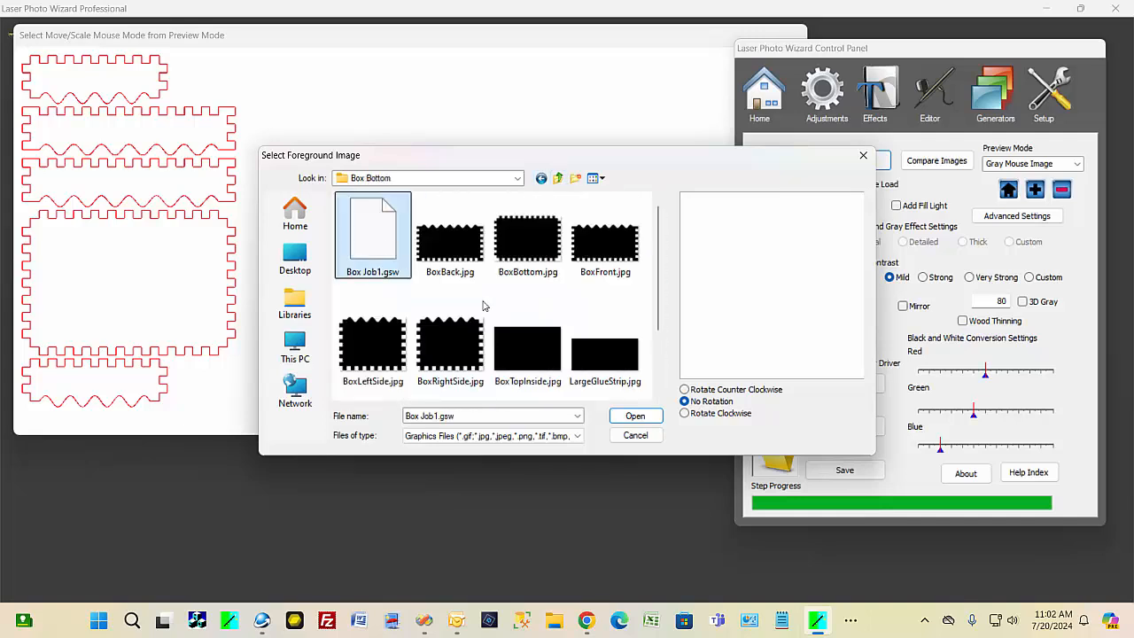
click(638, 418)
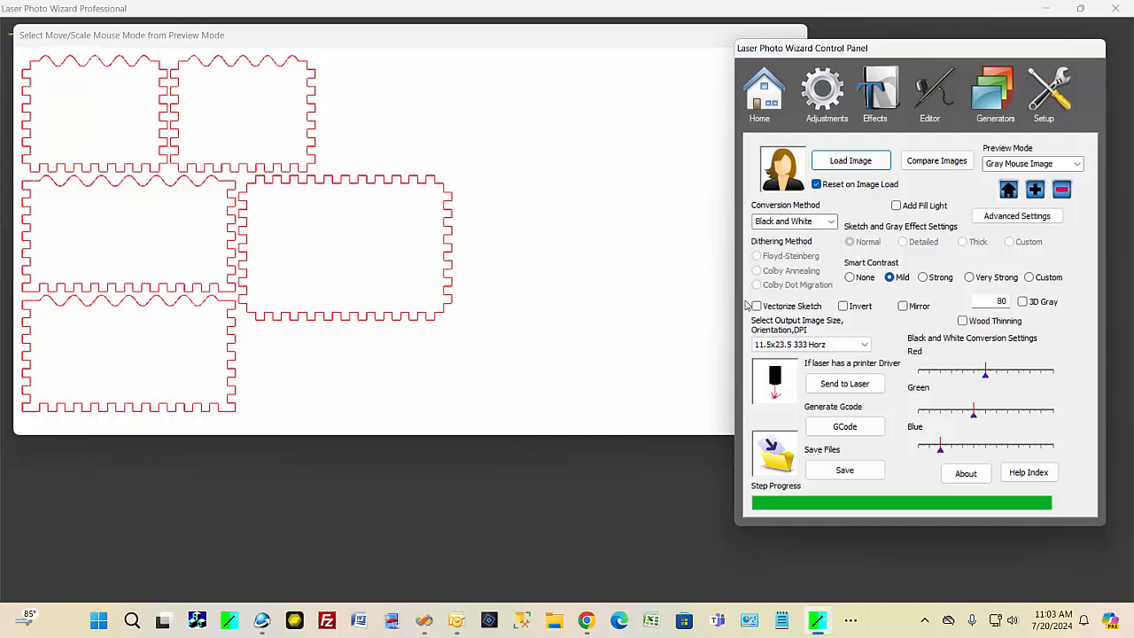
Configure a Cube (Top and Bottom) with Bottom Cutout (Arch), width 4, height 6 and depth 4 in the Box Generator
click(994, 104)
click(922, 228)
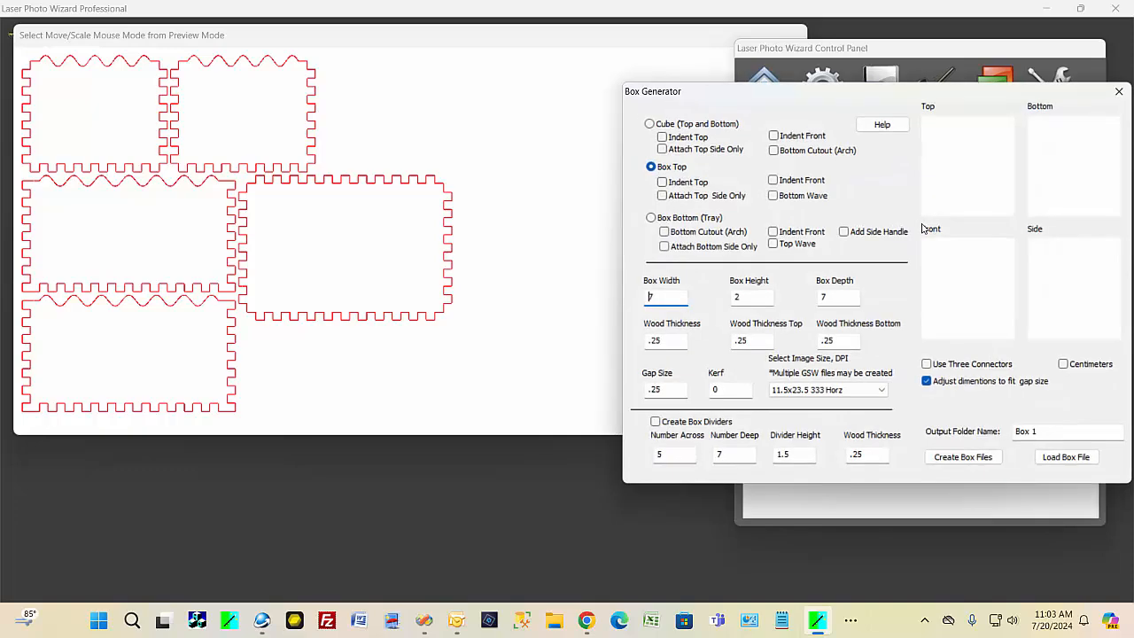
click(654, 127)
double_click(651, 299)
double_click(736, 298)
text(6)
double_click(823, 298)
Create the cube's box files in an output folder named Lantern and close the generator dialogs
drag(1041, 431, 982, 426)
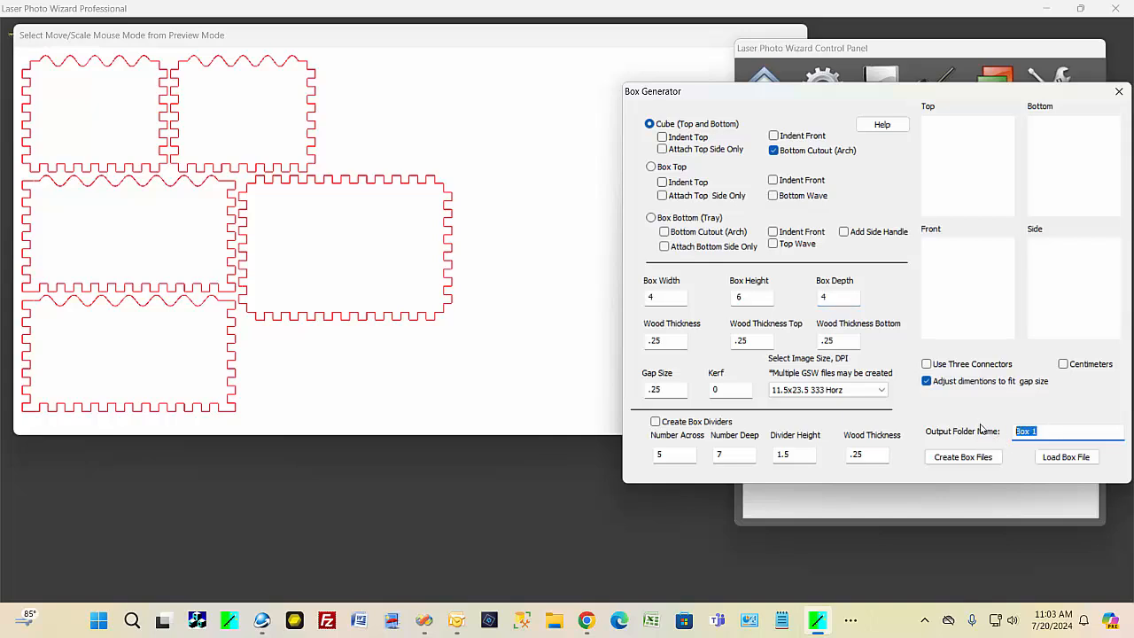
text(Lantern)
click(980, 456)
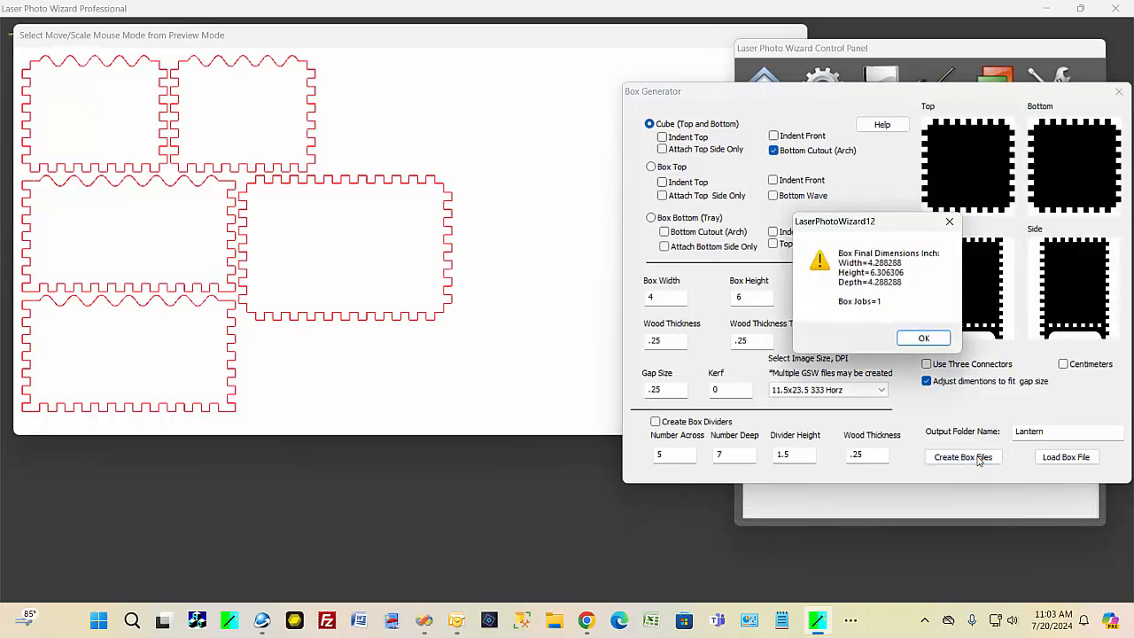
click(925, 338)
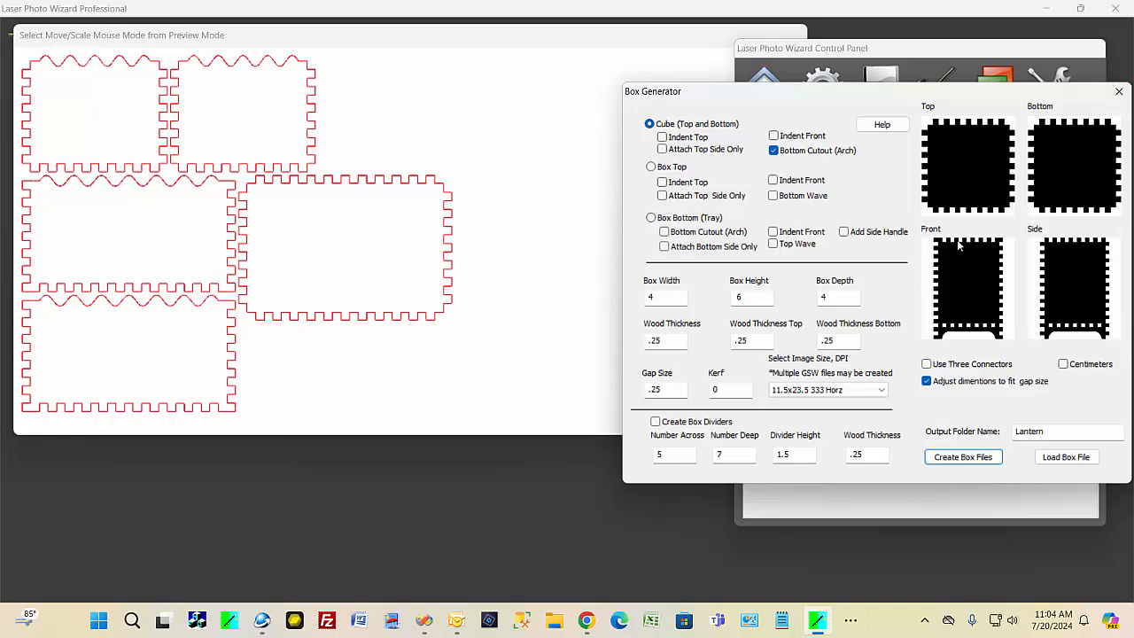
click(1119, 93)
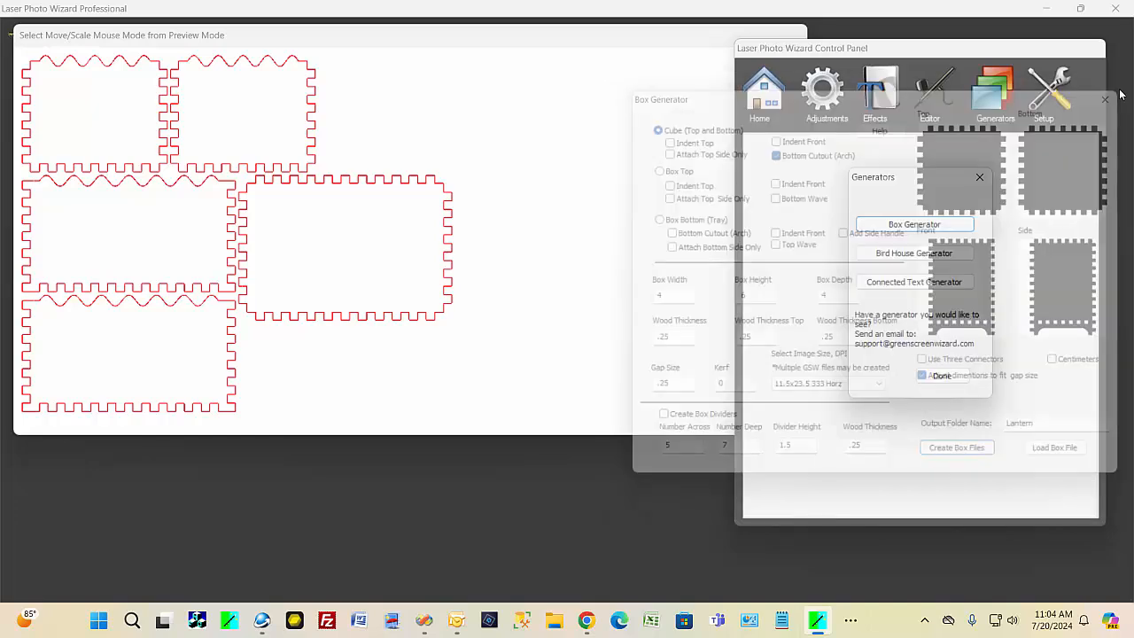
click(980, 177)
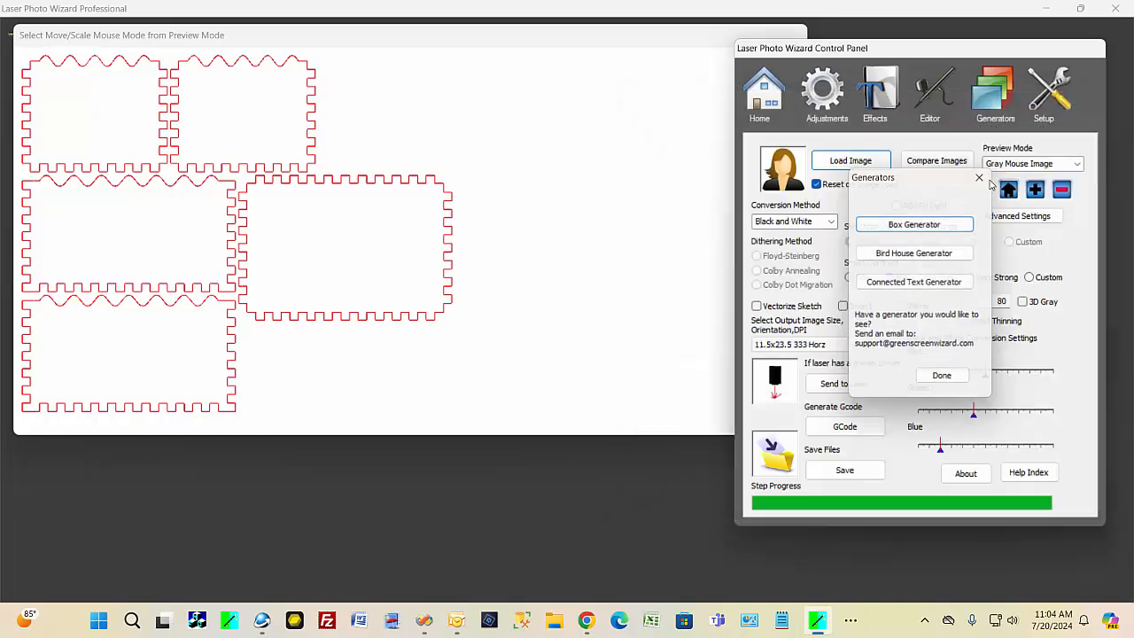
Load Box Job1.gsw from the Lantern output folder
click(853, 165)
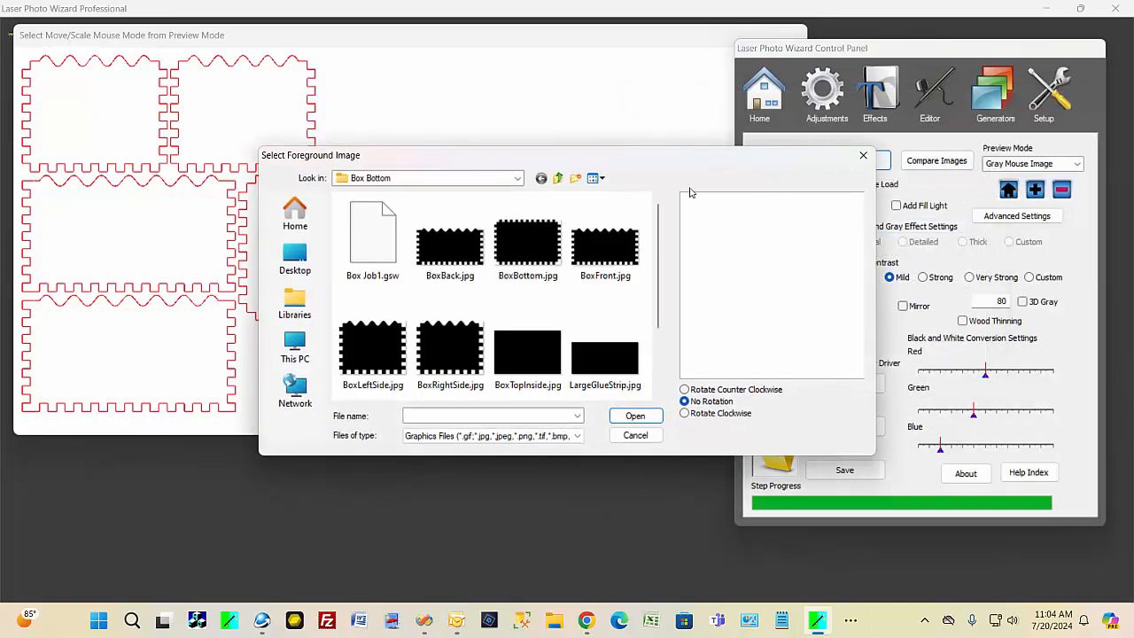
click(557, 178)
click(363, 329)
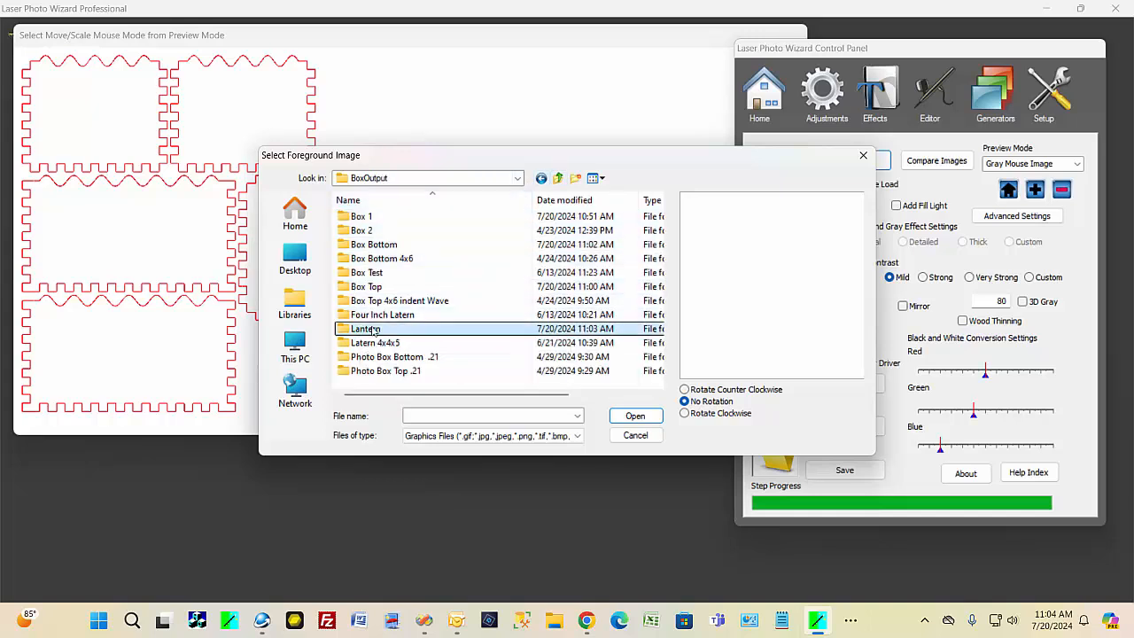
click(635, 416)
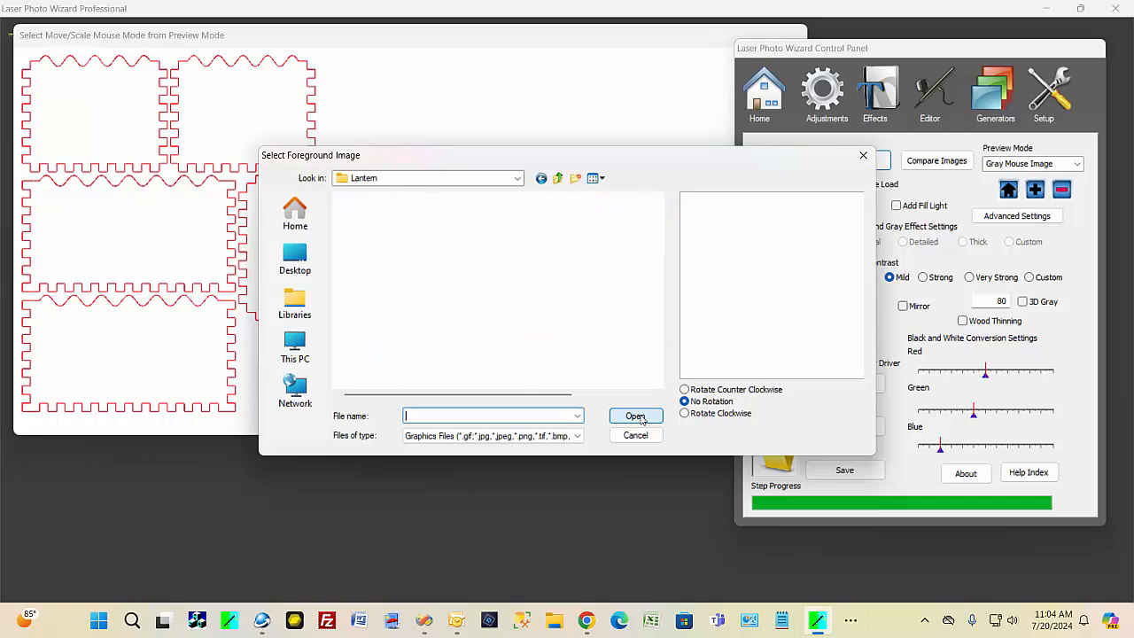
click(372, 232)
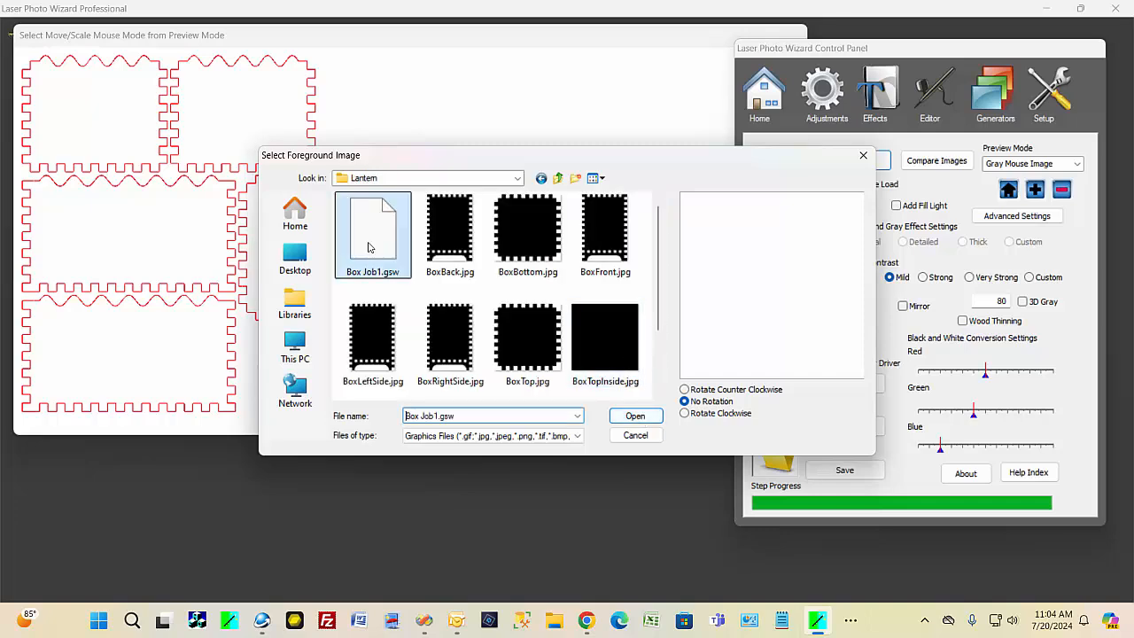
click(635, 416)
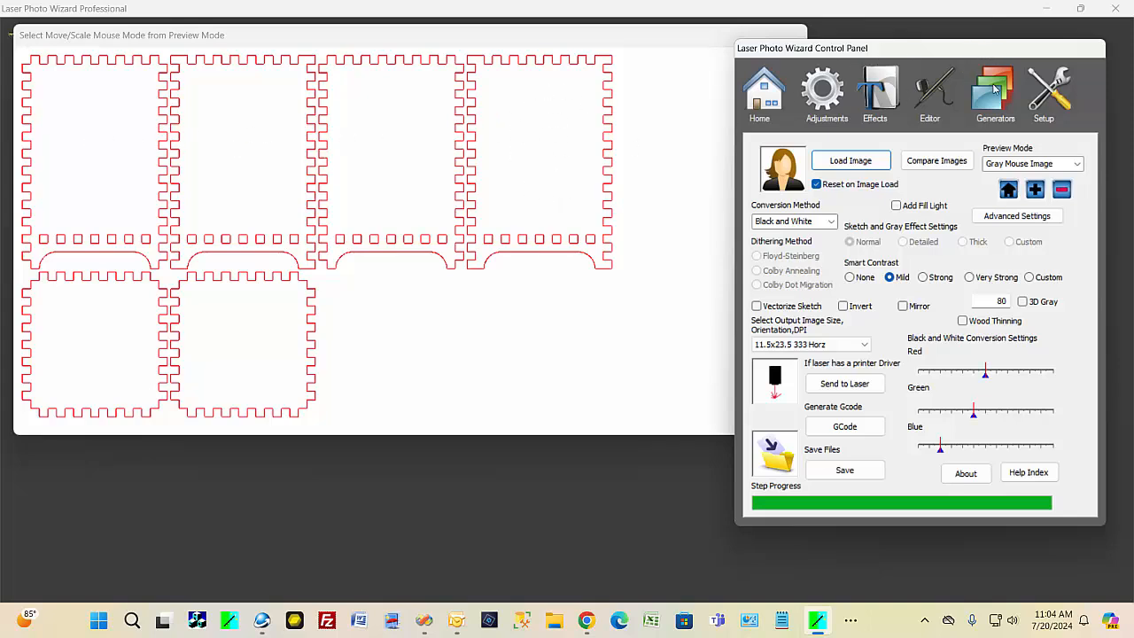
Add invertFlower4.jpg from the Lantern Cutouts folder to the lantern layout with the output mode set to Vectors
click(877, 102)
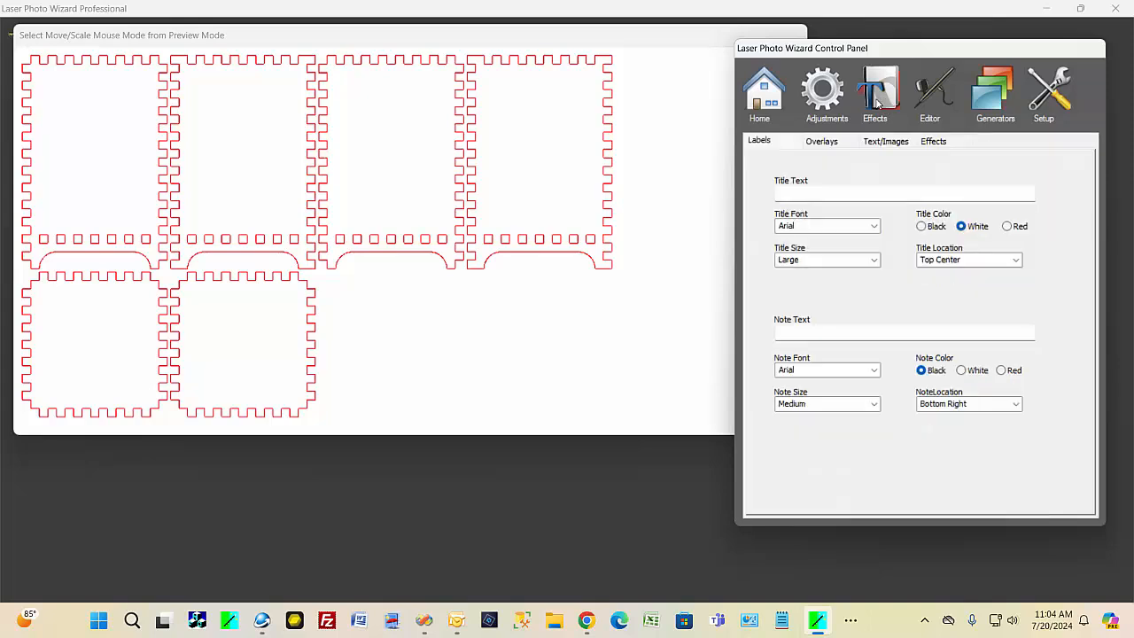
click(891, 145)
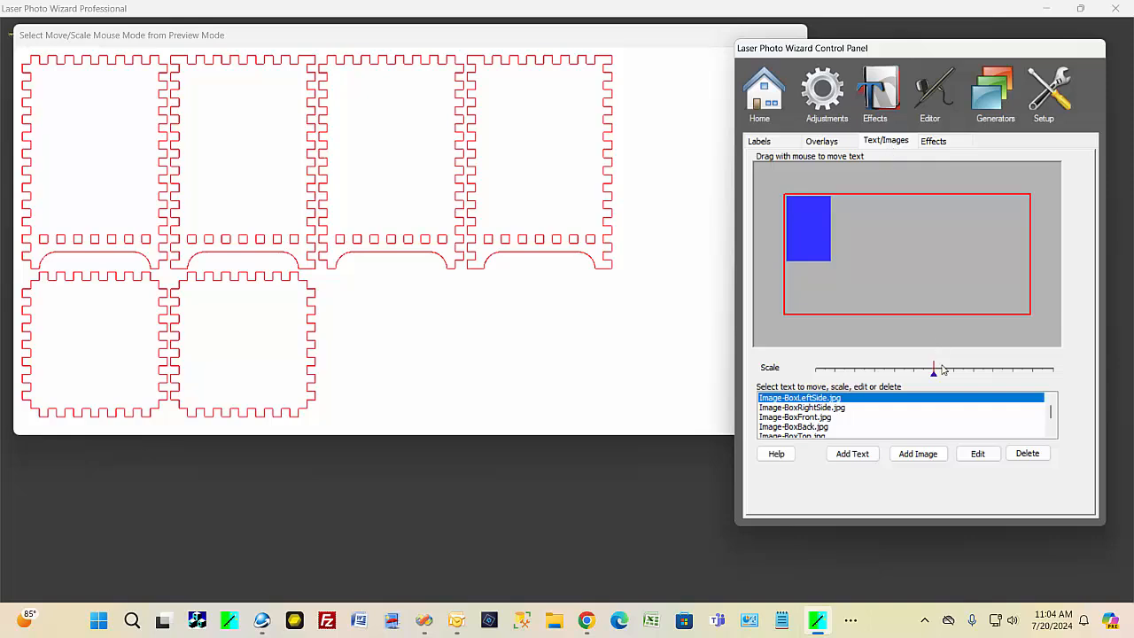
click(918, 454)
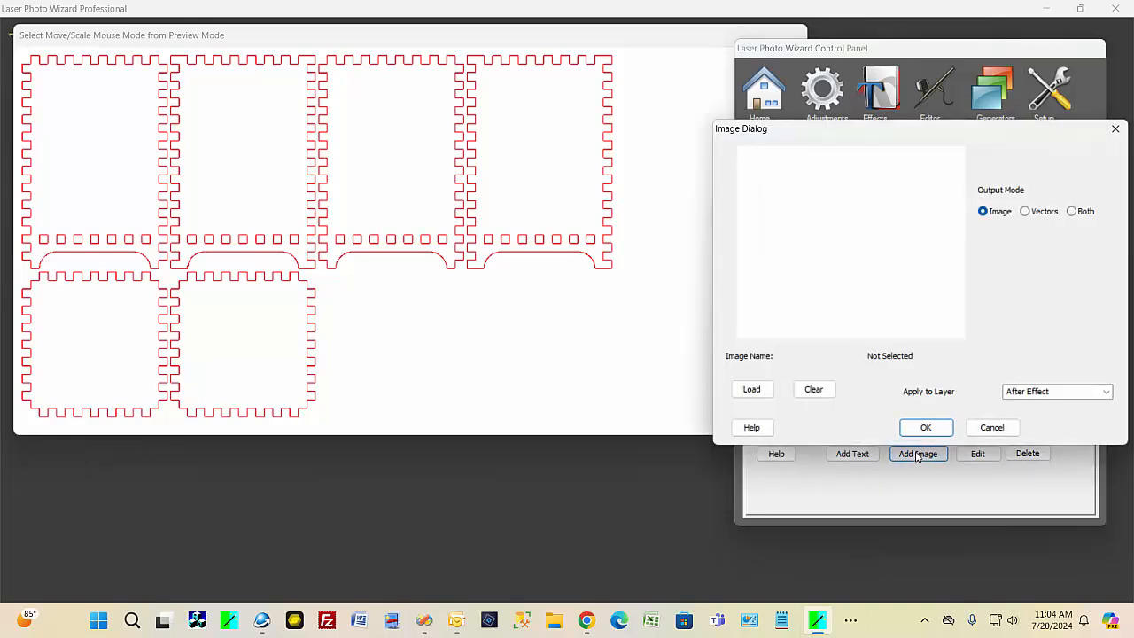
click(767, 391)
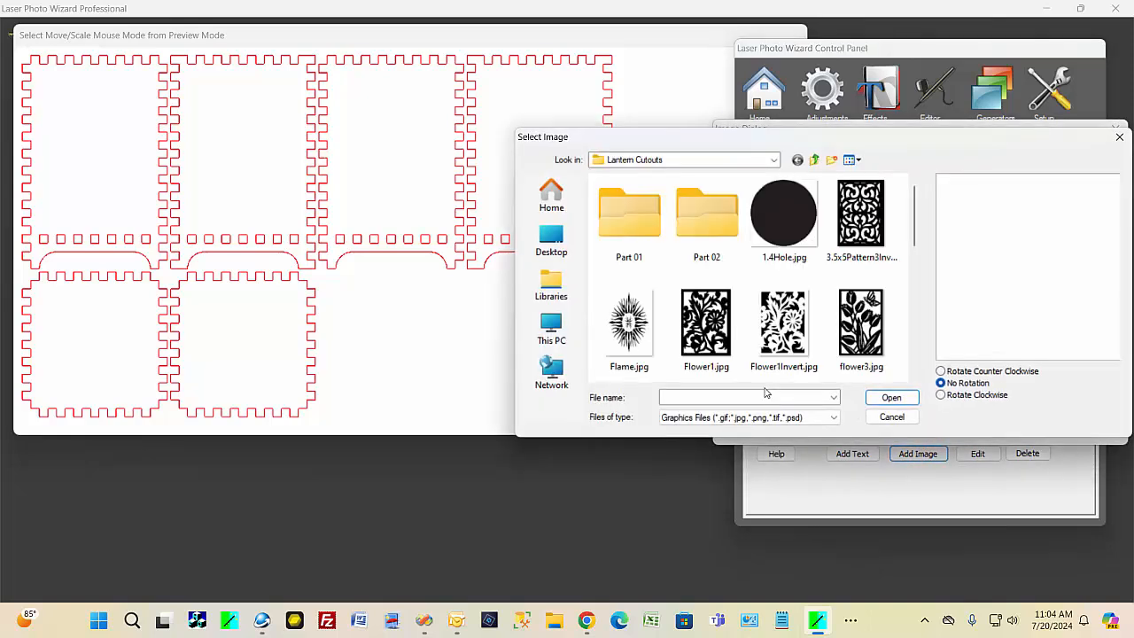
drag(917, 222, 917, 281)
click(877, 278)
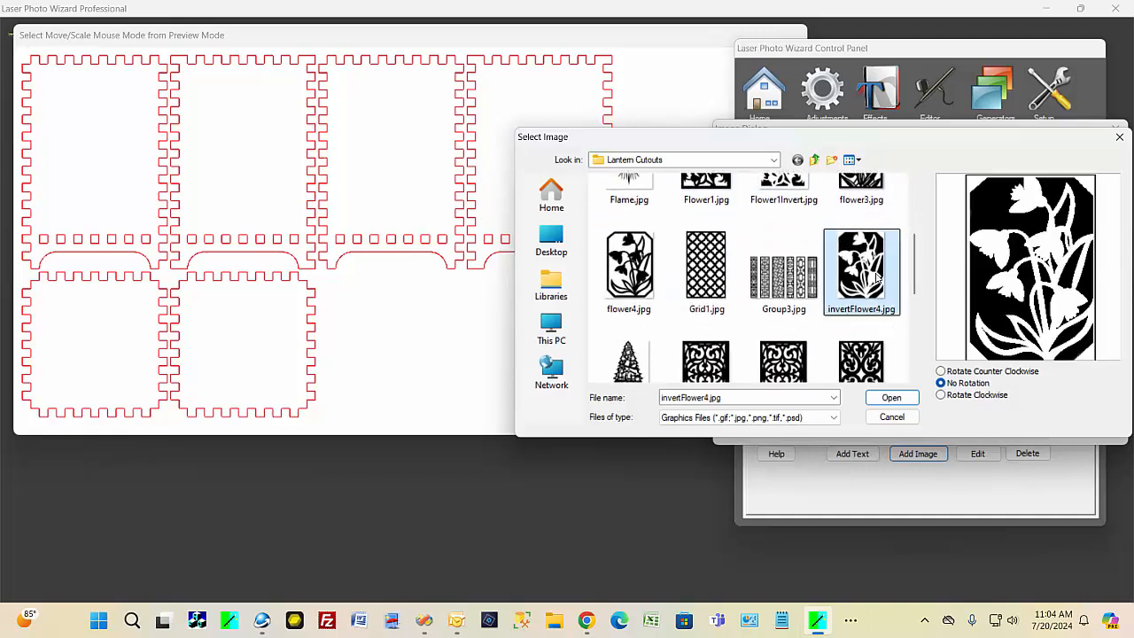
click(893, 401)
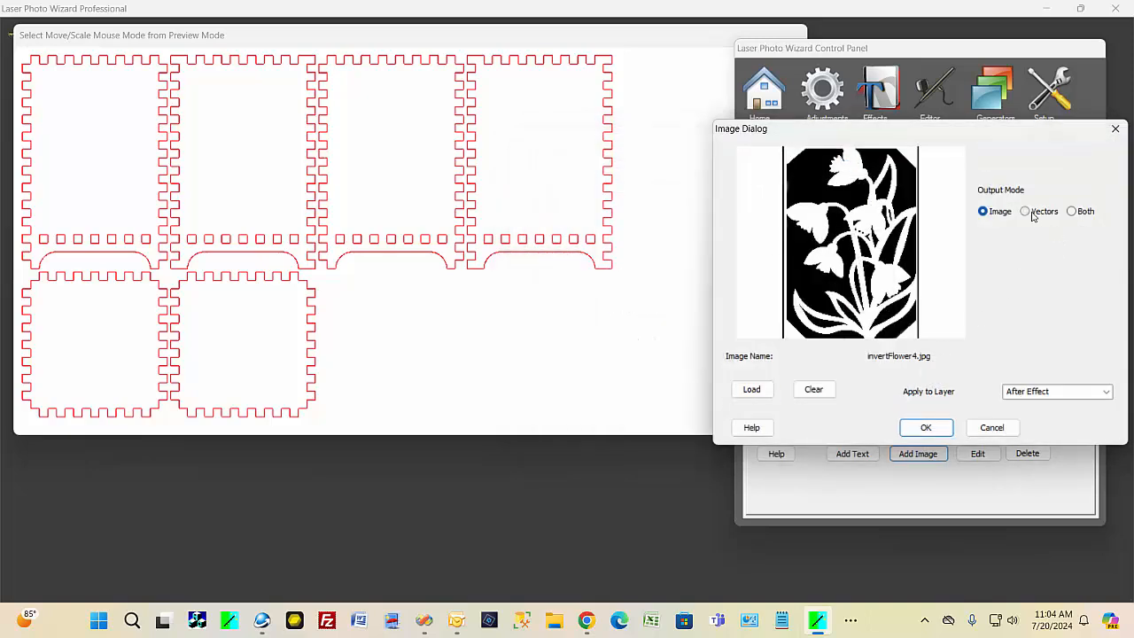
click(1031, 214)
click(926, 428)
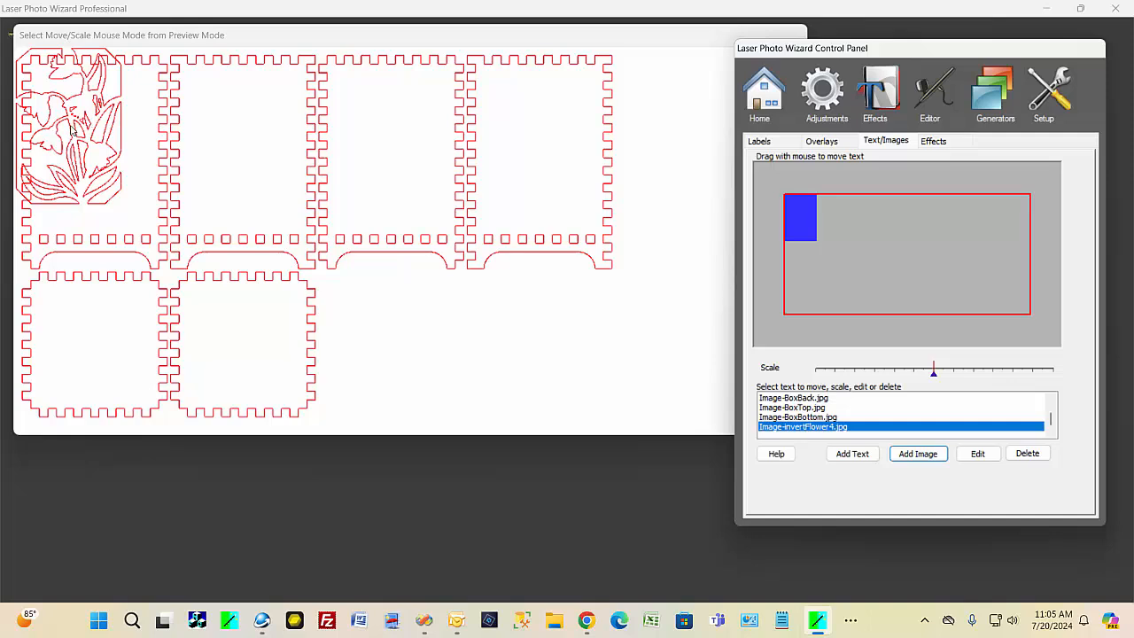
Move the flower cutout inside the first lantern side panel, centred between its edges and above the row of slots
click(72, 130)
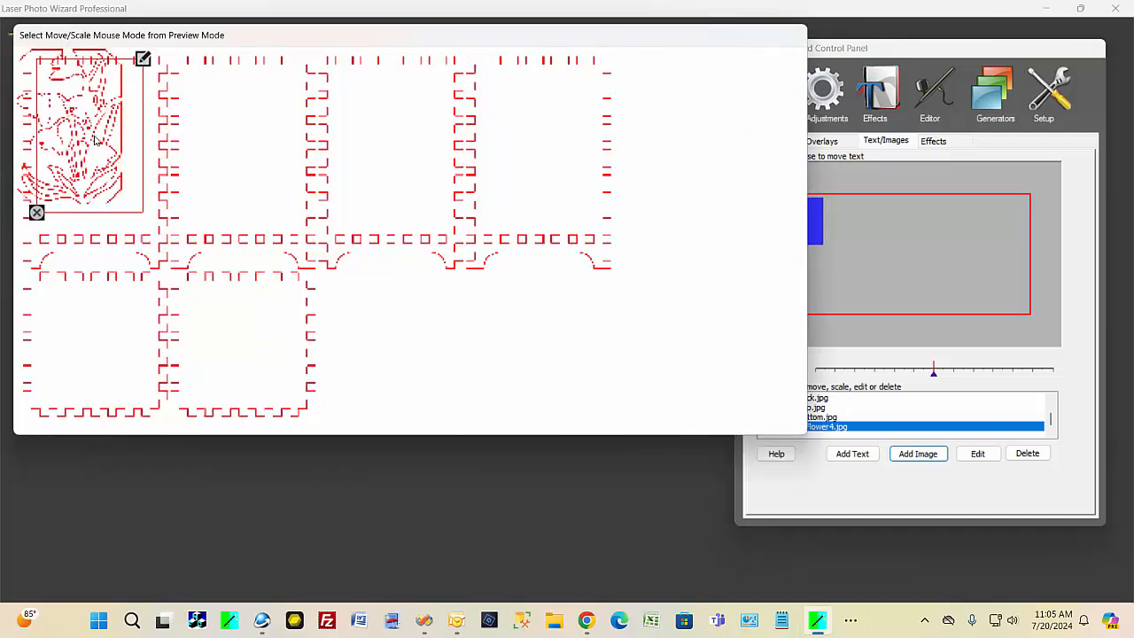
drag(94, 140, 97, 143)
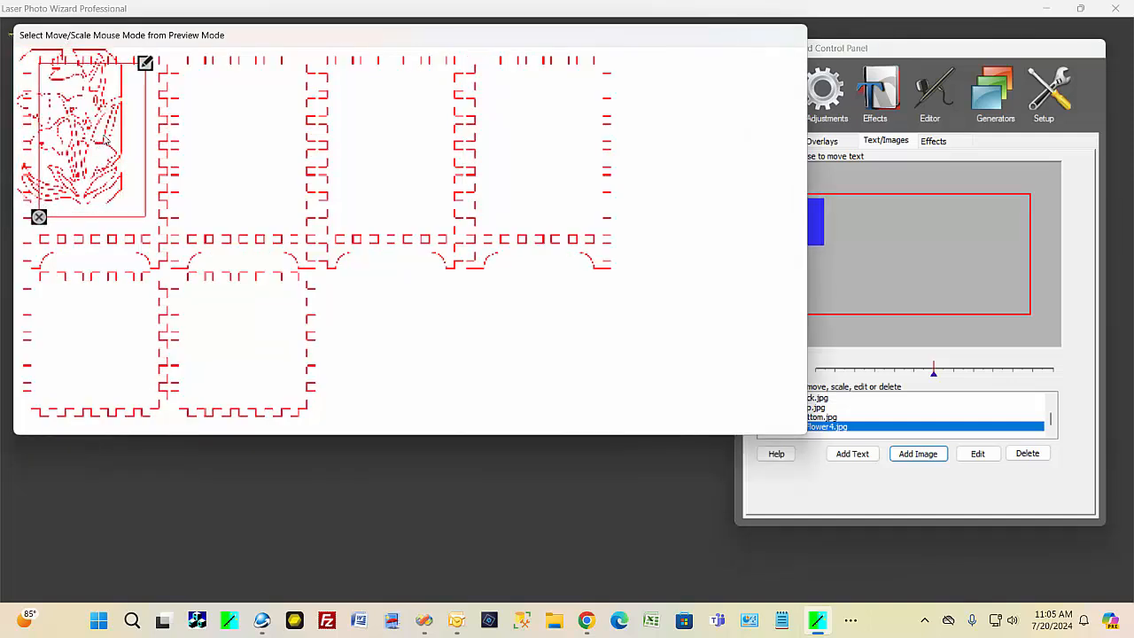
click(507, 336)
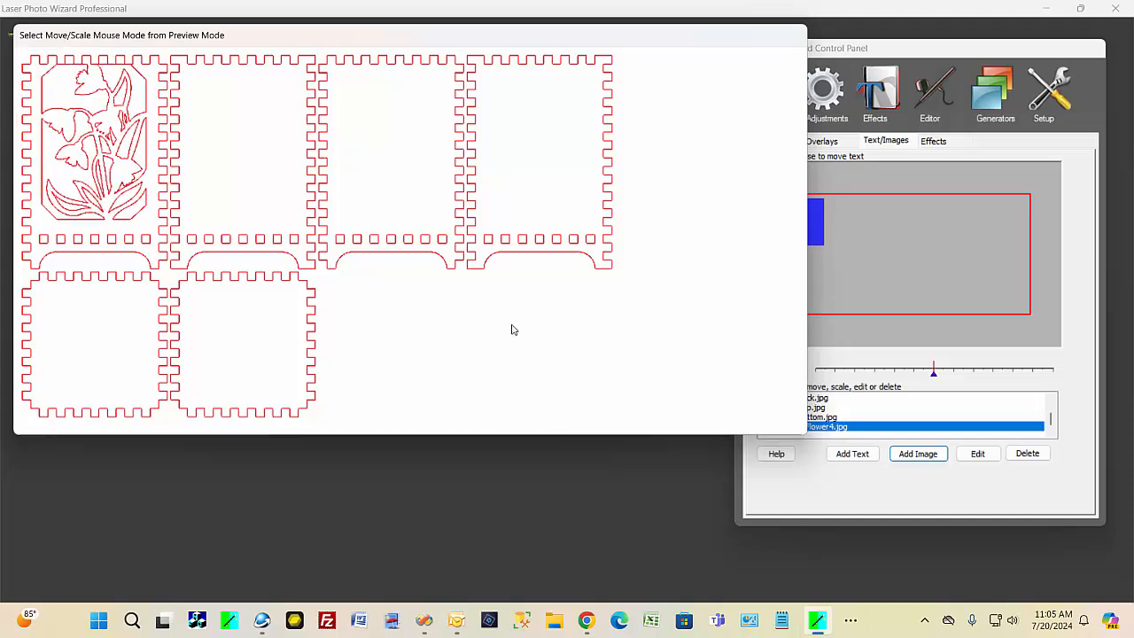
drag(119, 139, 120, 150)
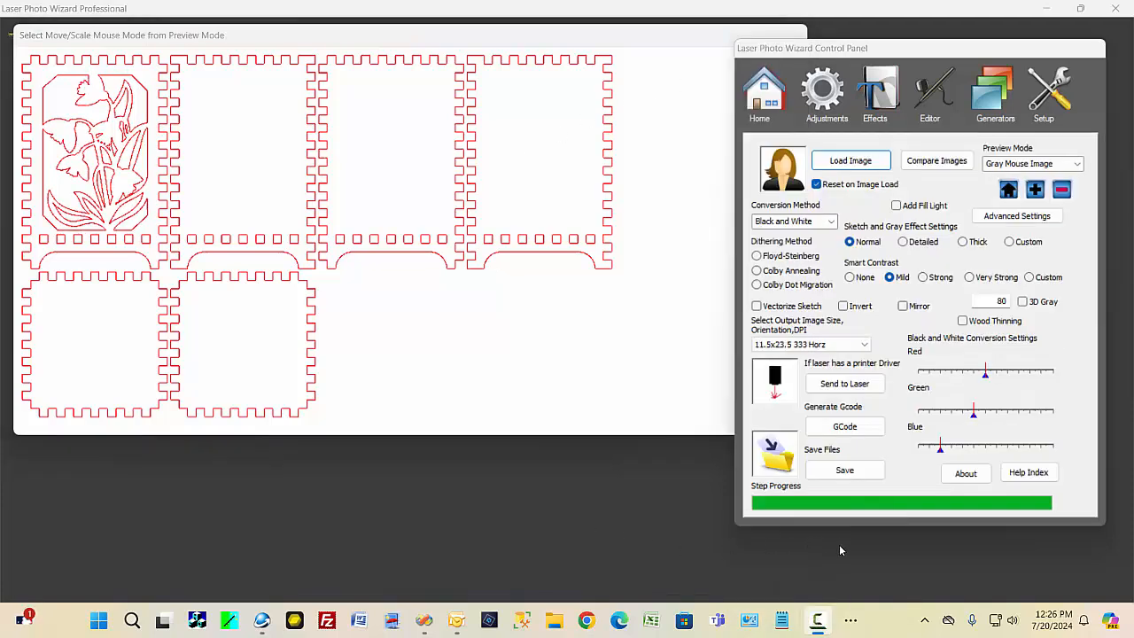
Configure a Box Bottom (Tray) with Bottom Cutout (Arch) and Add Side Handle, width 12 and depth 8, in the Box Generator
click(995, 100)
click(932, 224)
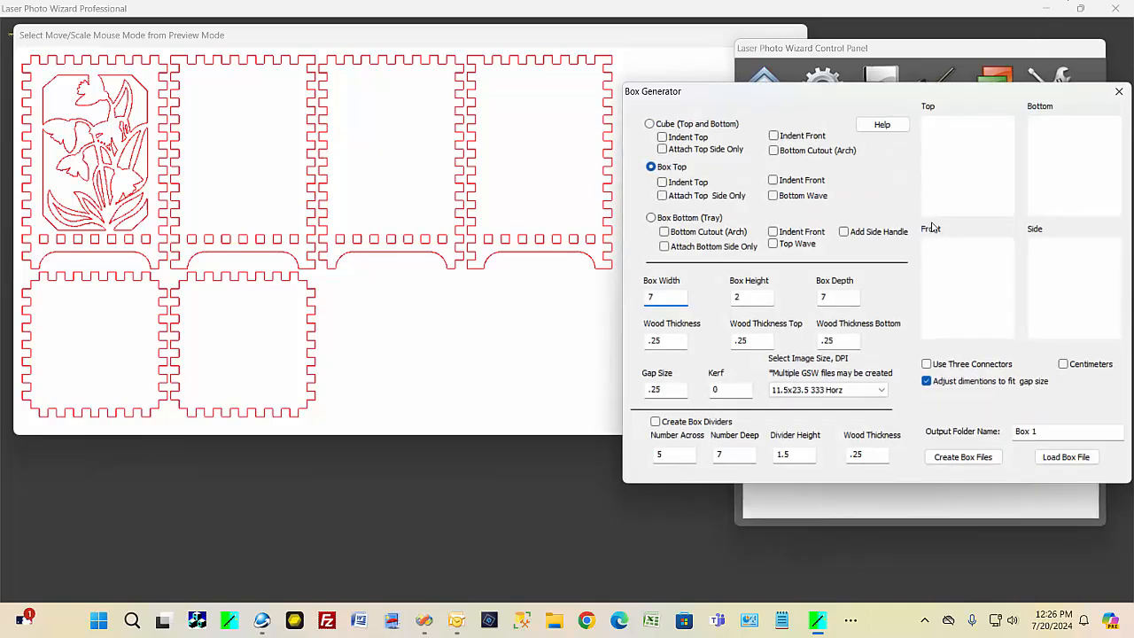
click(661, 220)
click(674, 236)
double_click(651, 298)
text(12)
double_click(836, 301)
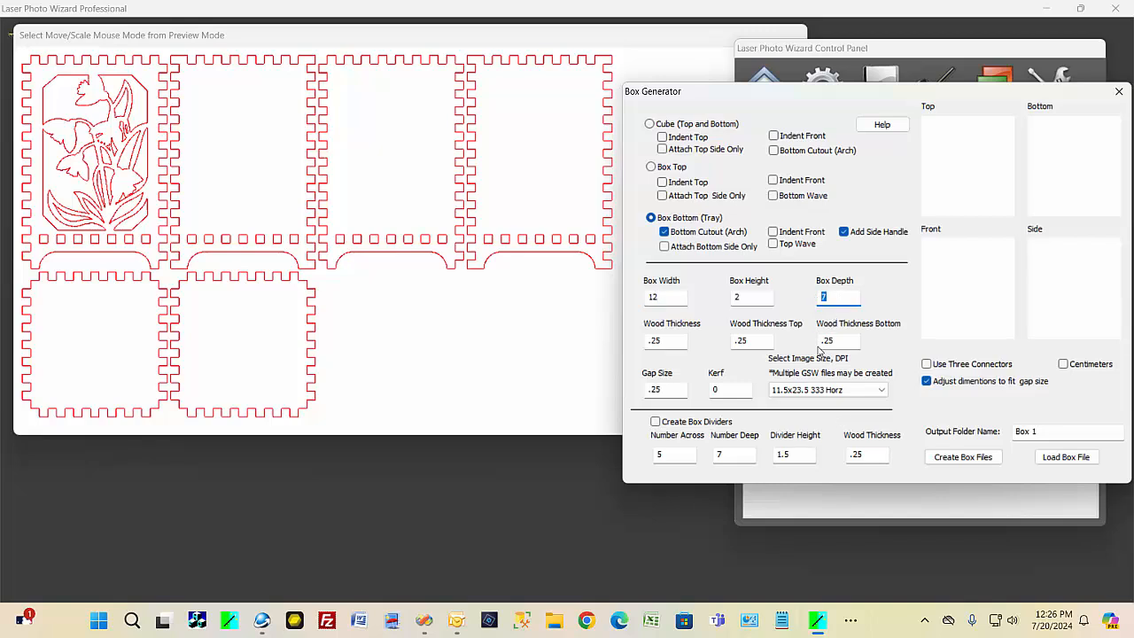
text(8)
Create the tray's box files in an output folder named Tray and close the generator dialogs
key(Tab)
text(Tray)
click(961, 459)
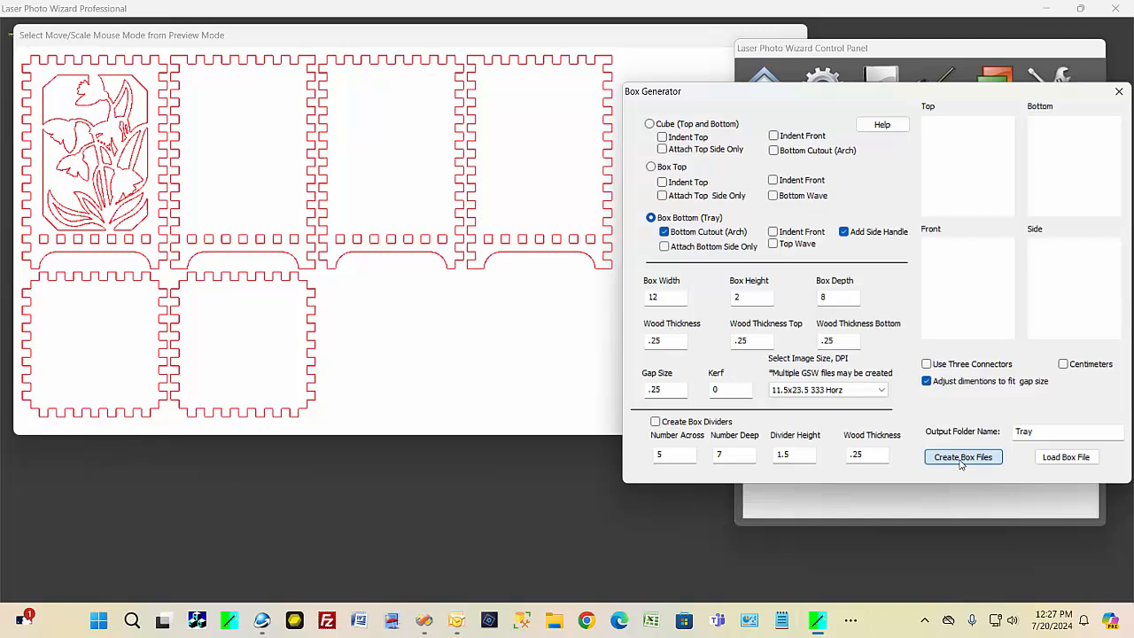
click(957, 463)
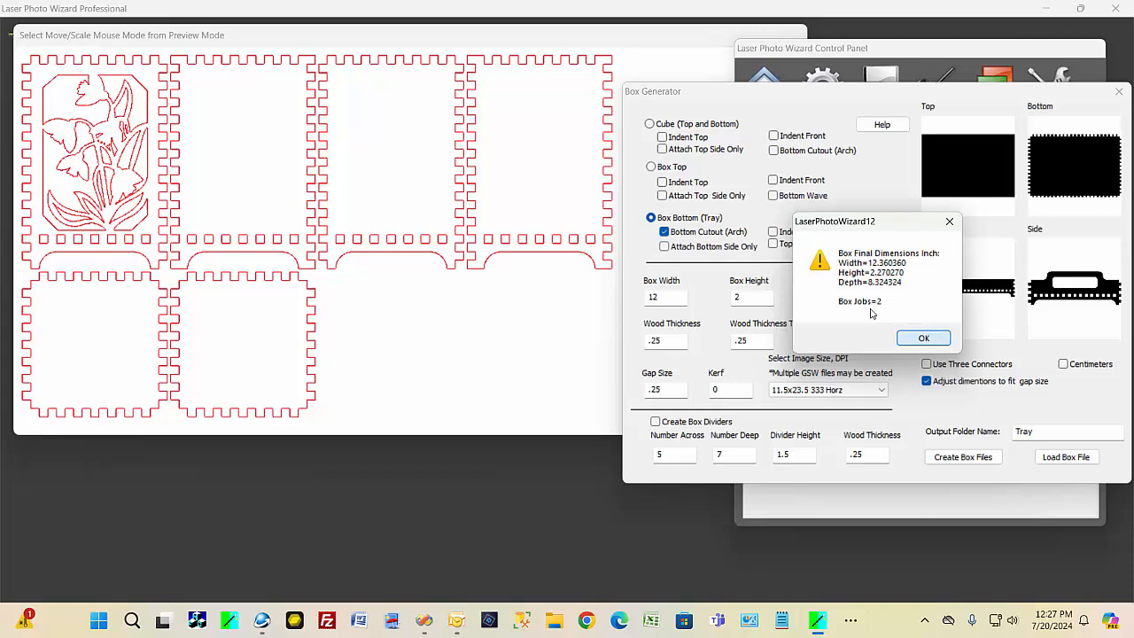
click(922, 341)
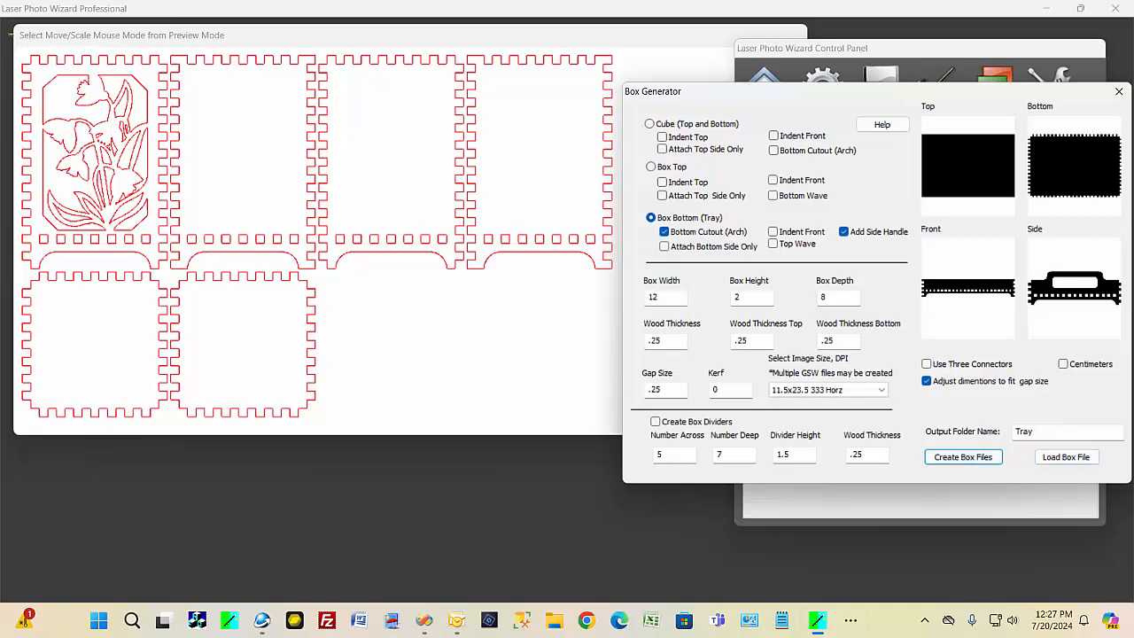
click(1118, 92)
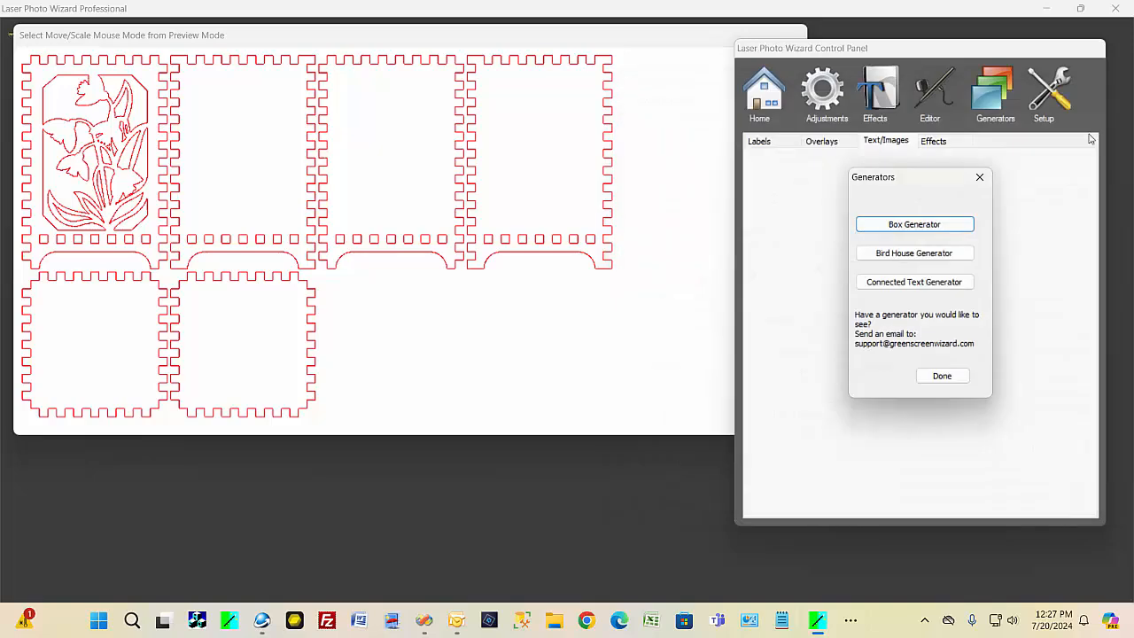
click(981, 177)
Load Box Job1.gsw from the Tray output folder
click(843, 172)
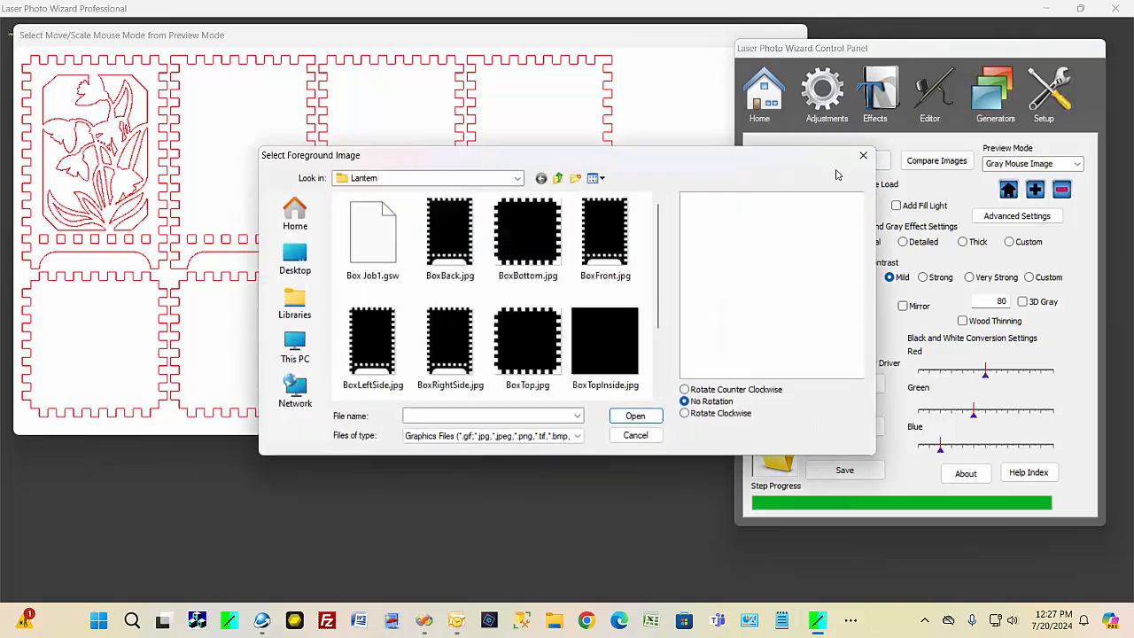
click(558, 178)
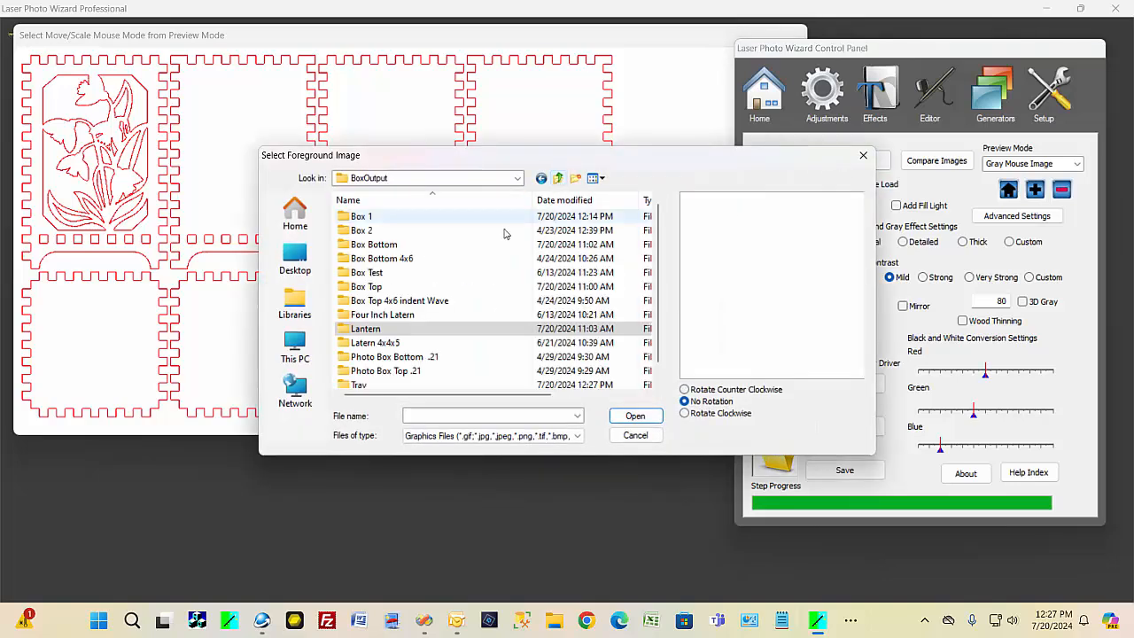
double_click(372, 386)
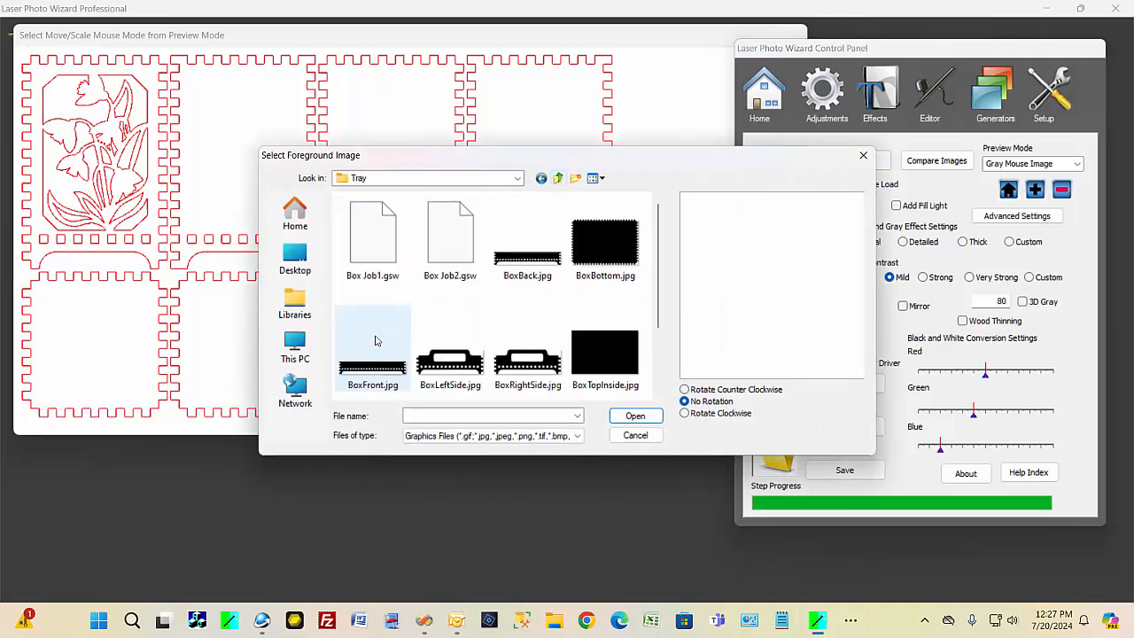
click(370, 265)
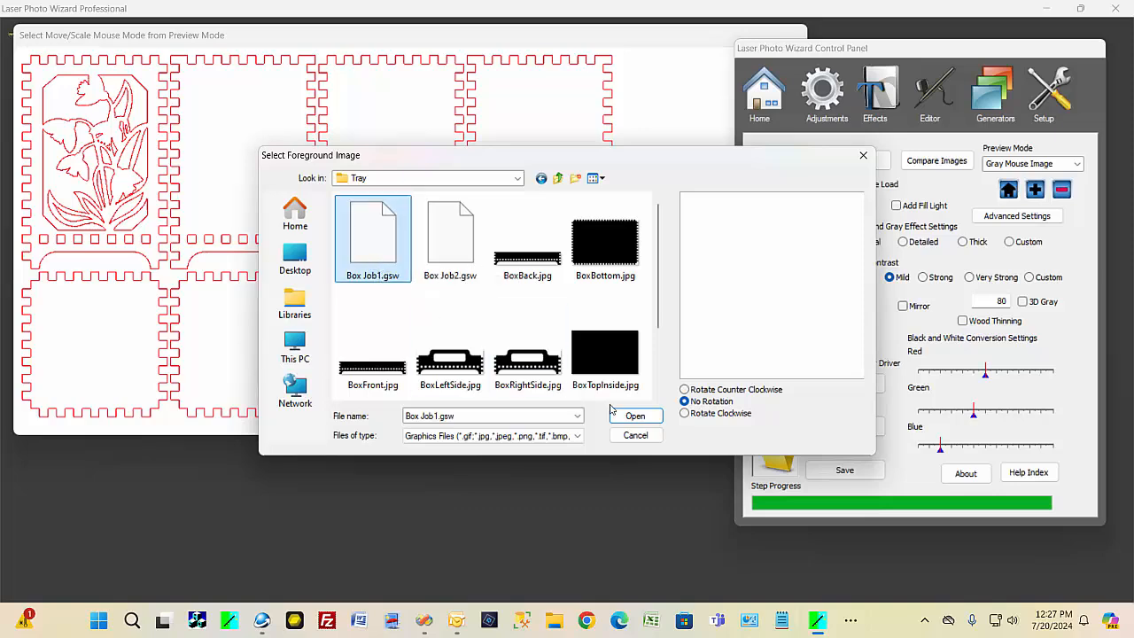
click(636, 416)
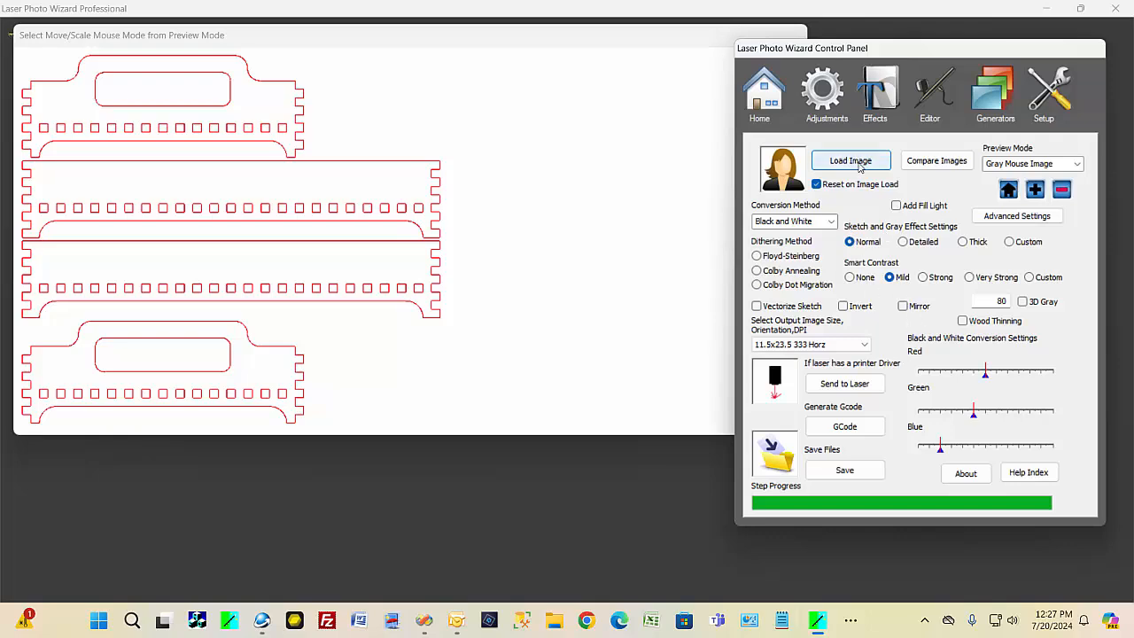
Load the tray's second layout, Box Job2.gsw
click(826, 167)
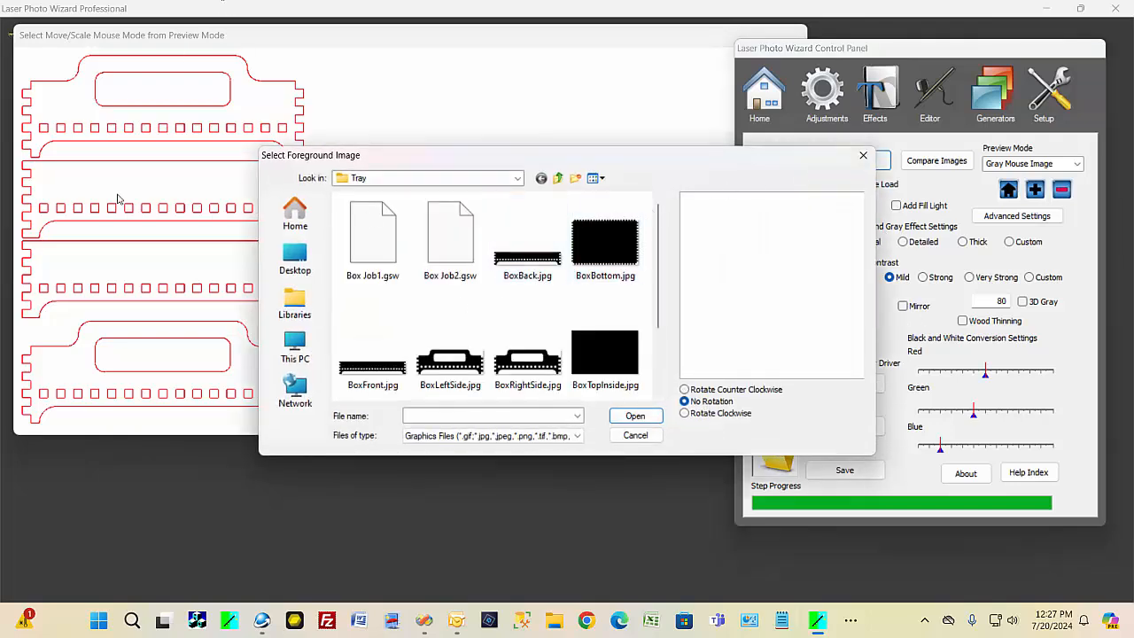
click(450, 259)
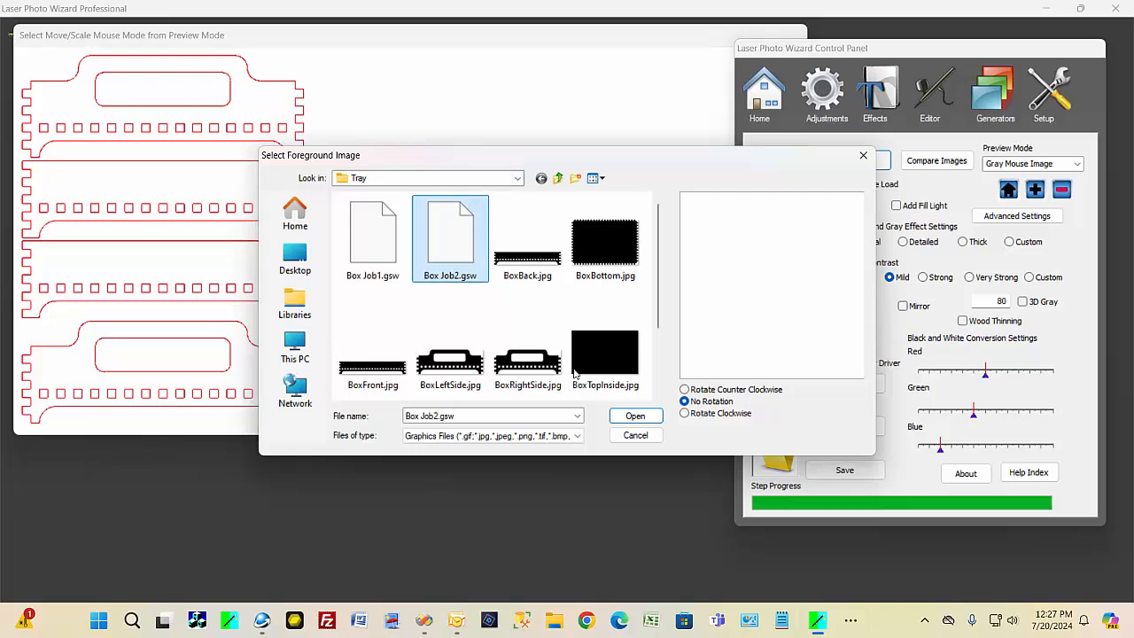
click(651, 419)
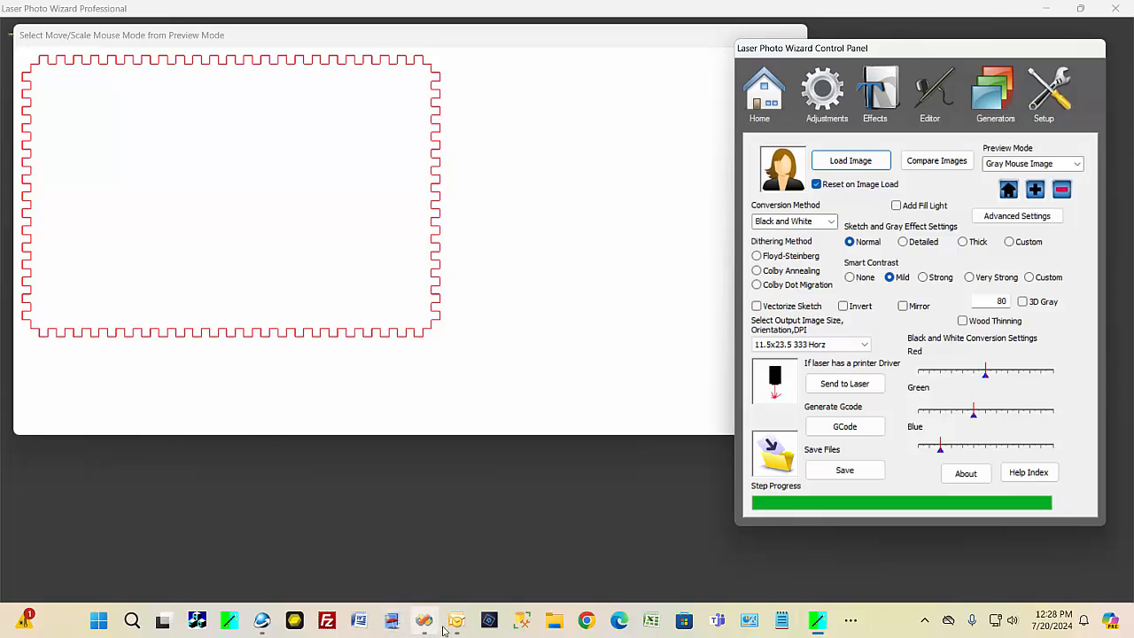
Switch to File Explorer and open Box1.jpg from the BoxSample folder
mouse_move(458, 622)
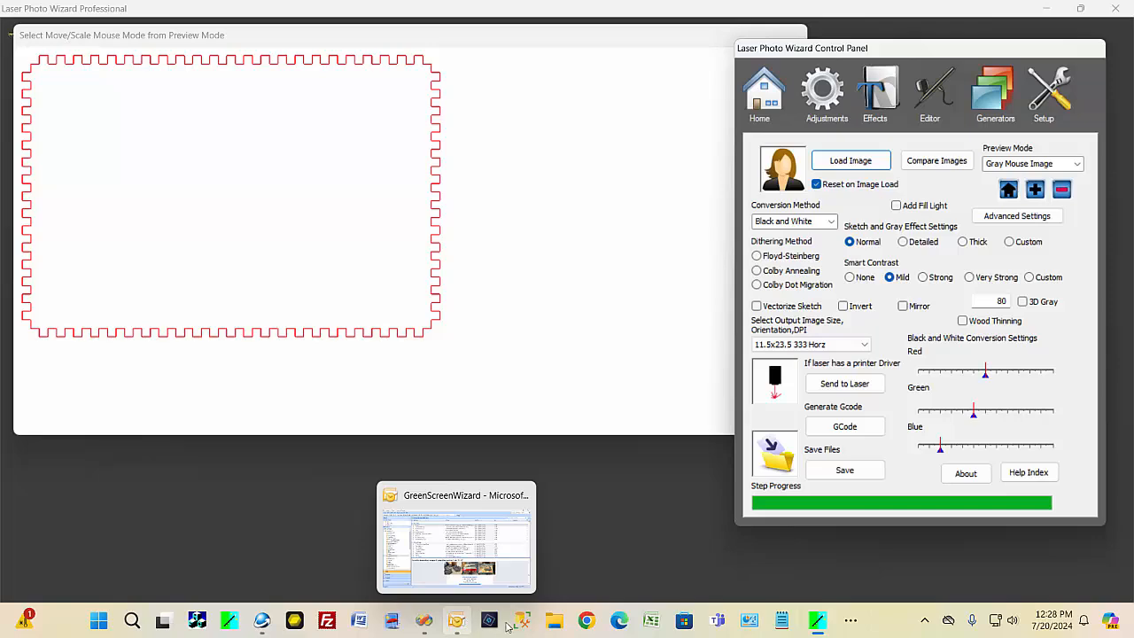
click(555, 624)
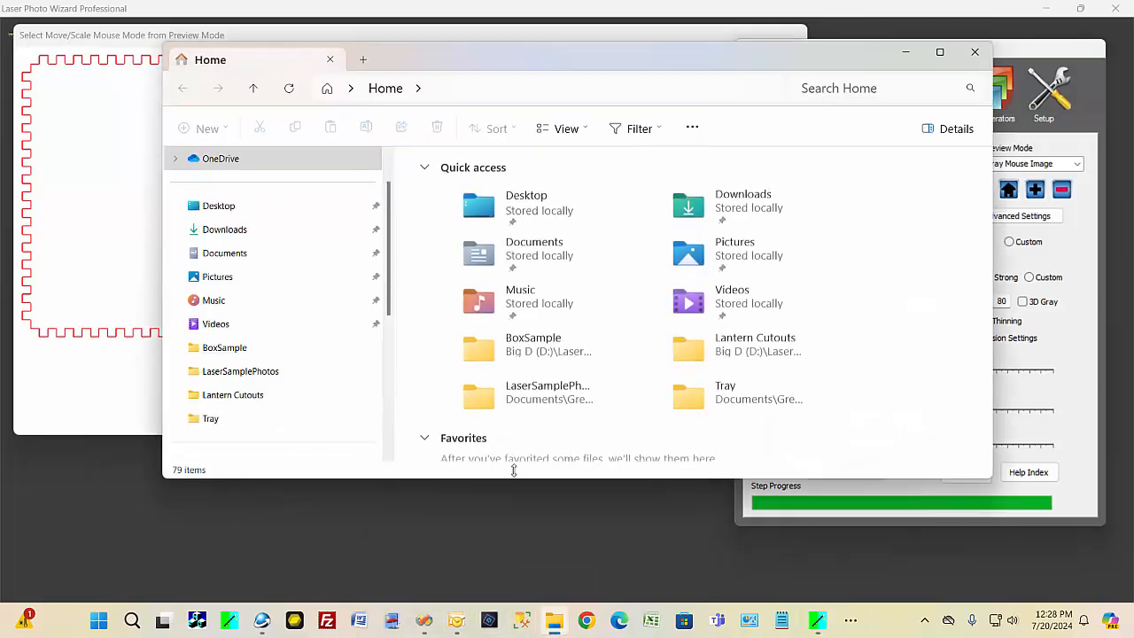
click(546, 350)
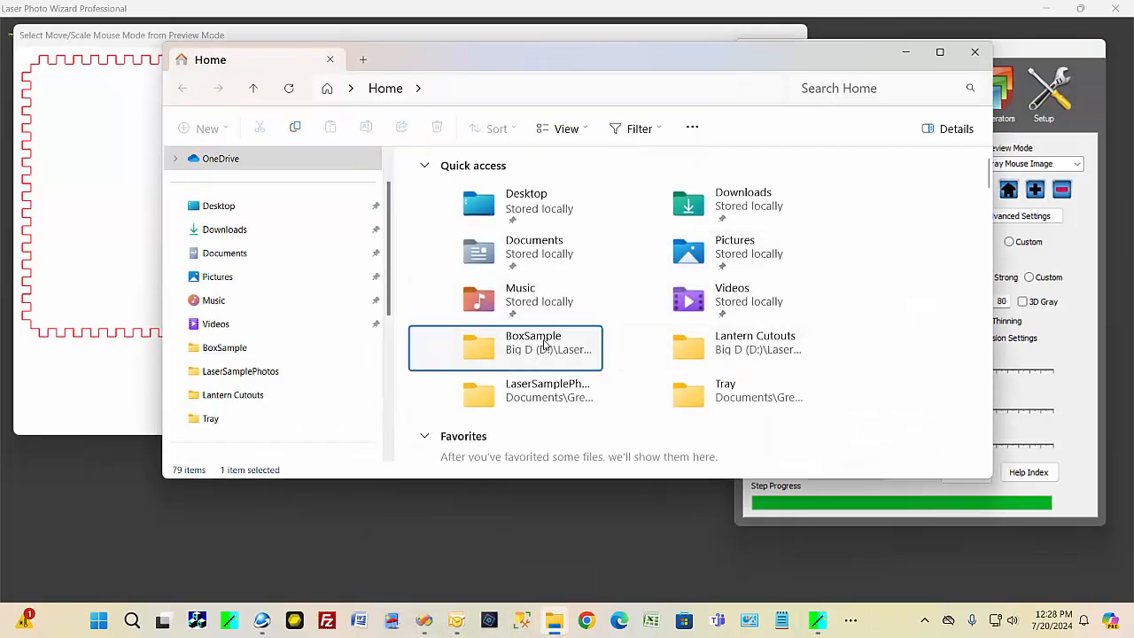
double_click(486, 350)
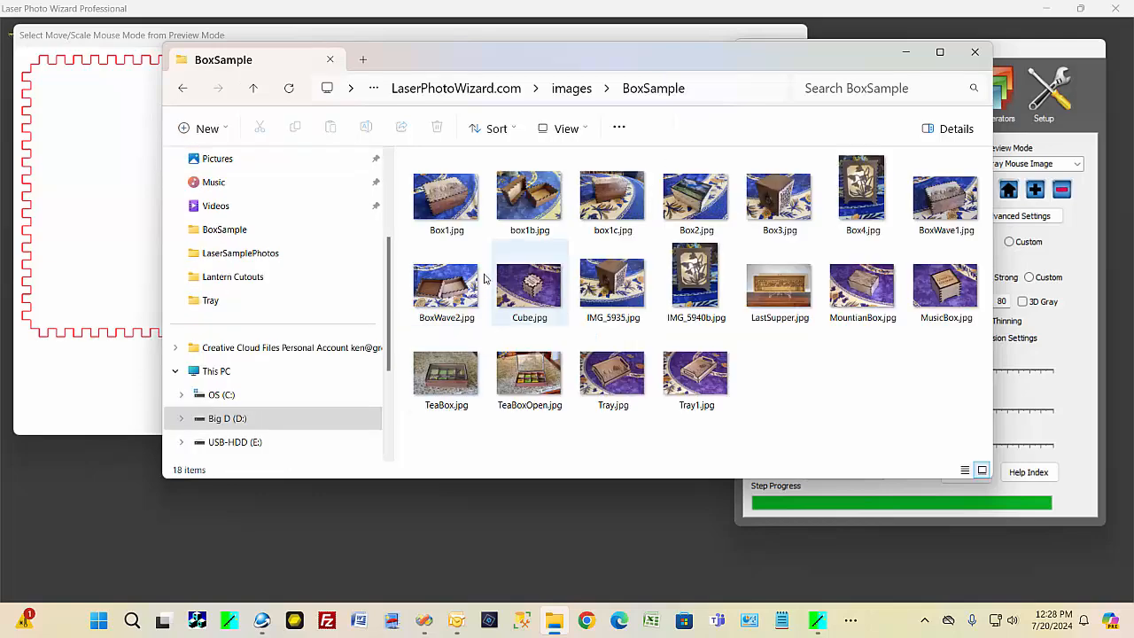
double_click(427, 224)
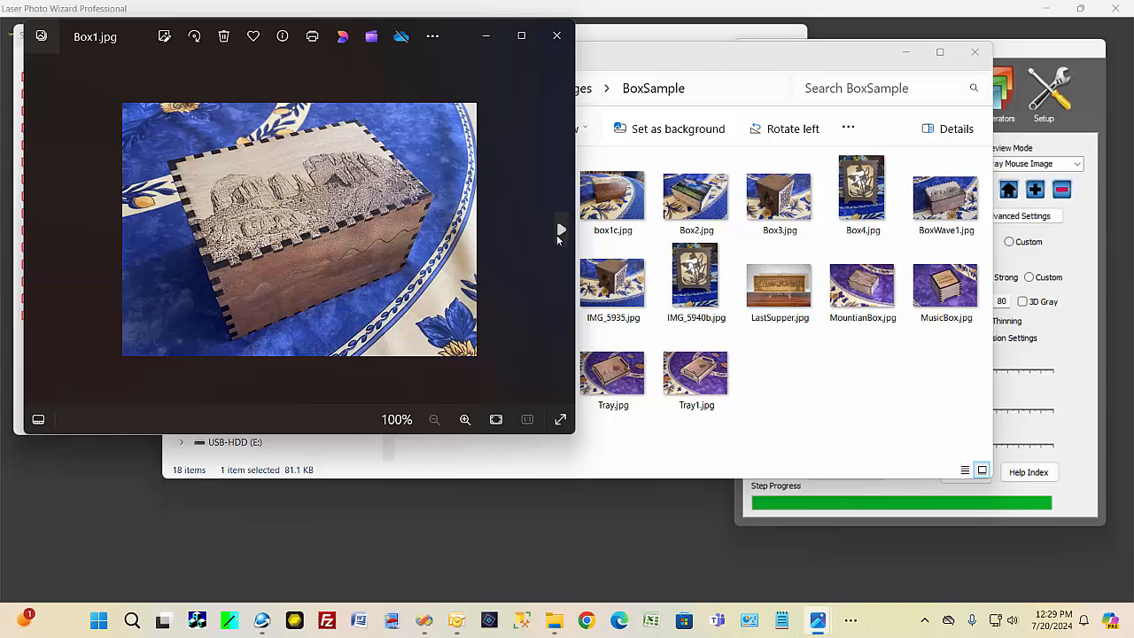
Page forward through the sample photos after Box1.jpg, viewing box1c.jpg, Box2.jpg and Box3.jpg, up to the lantern photo Box4.jpg
click(559, 229)
click(559, 229)
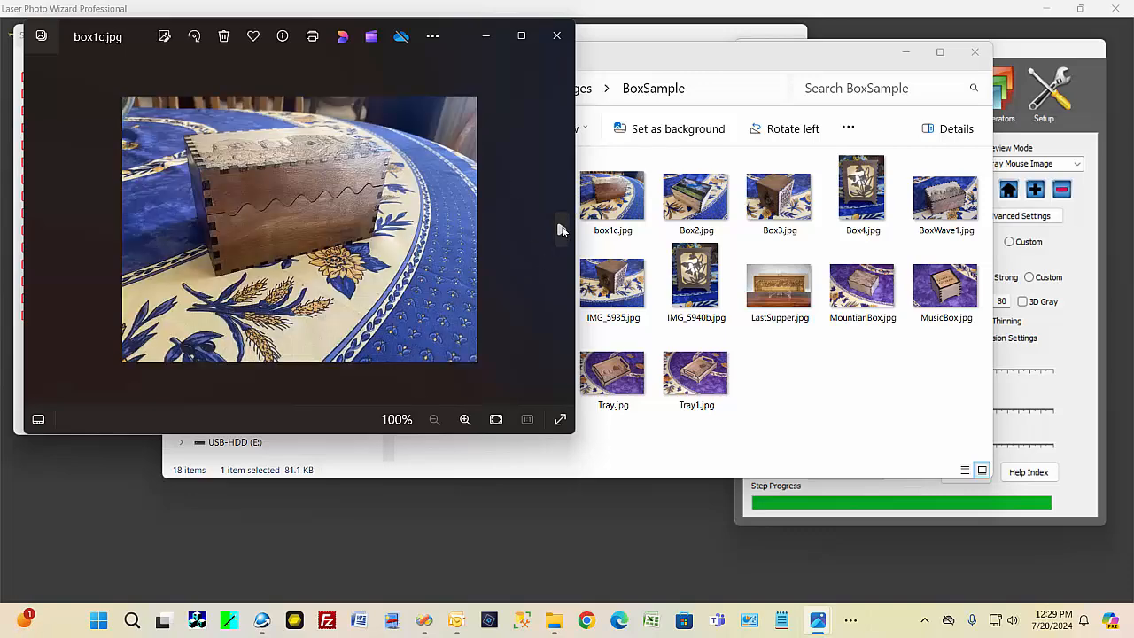
click(560, 229)
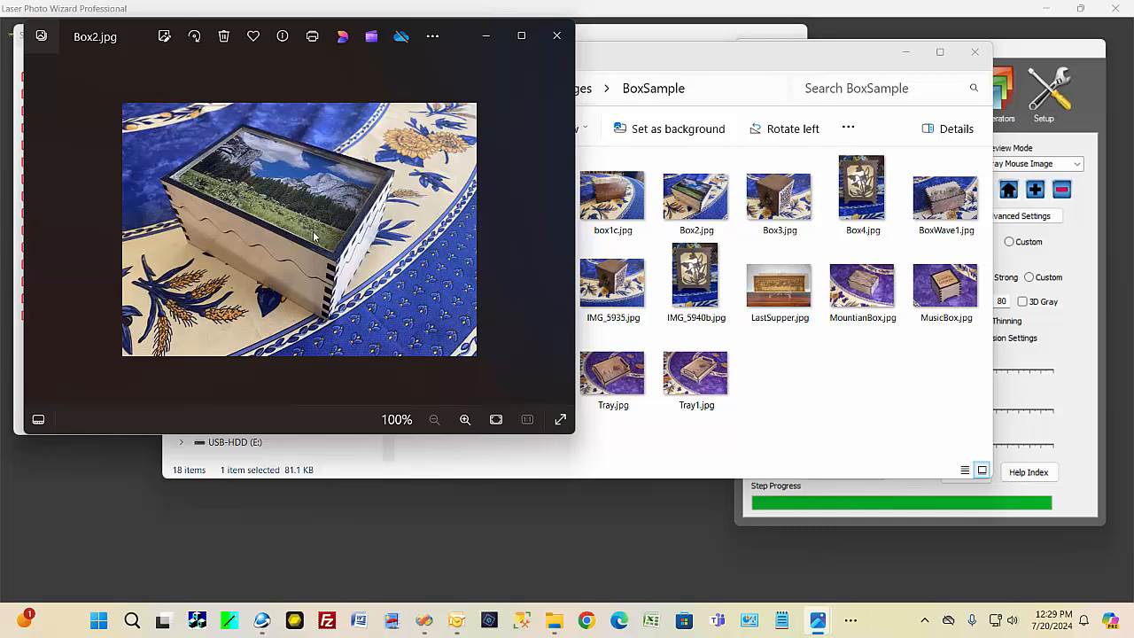
click(558, 224)
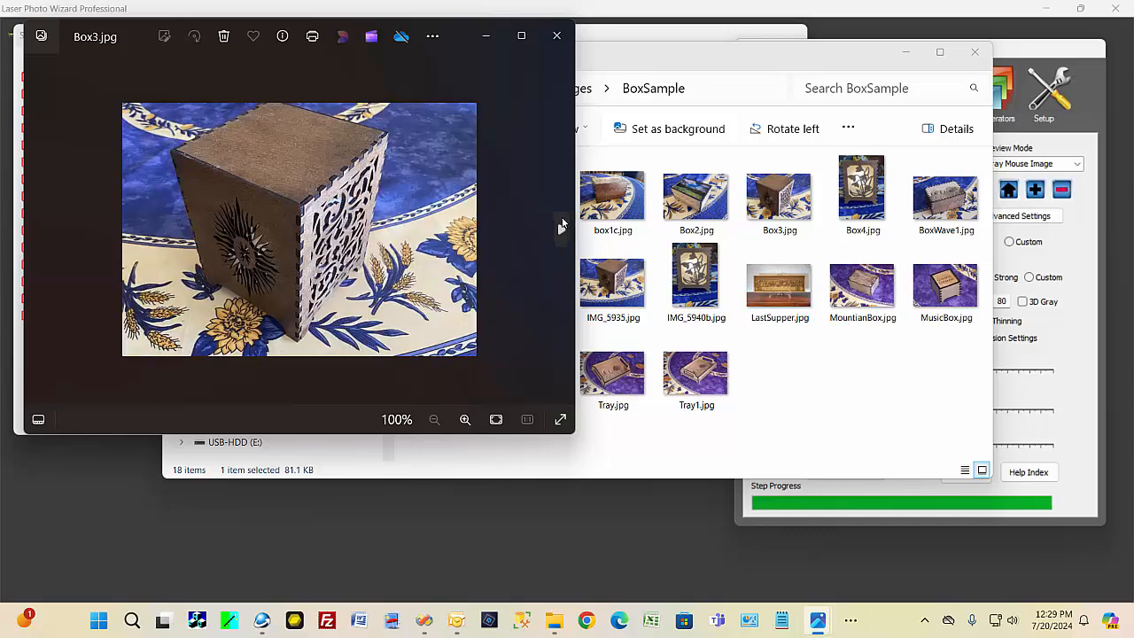
click(560, 225)
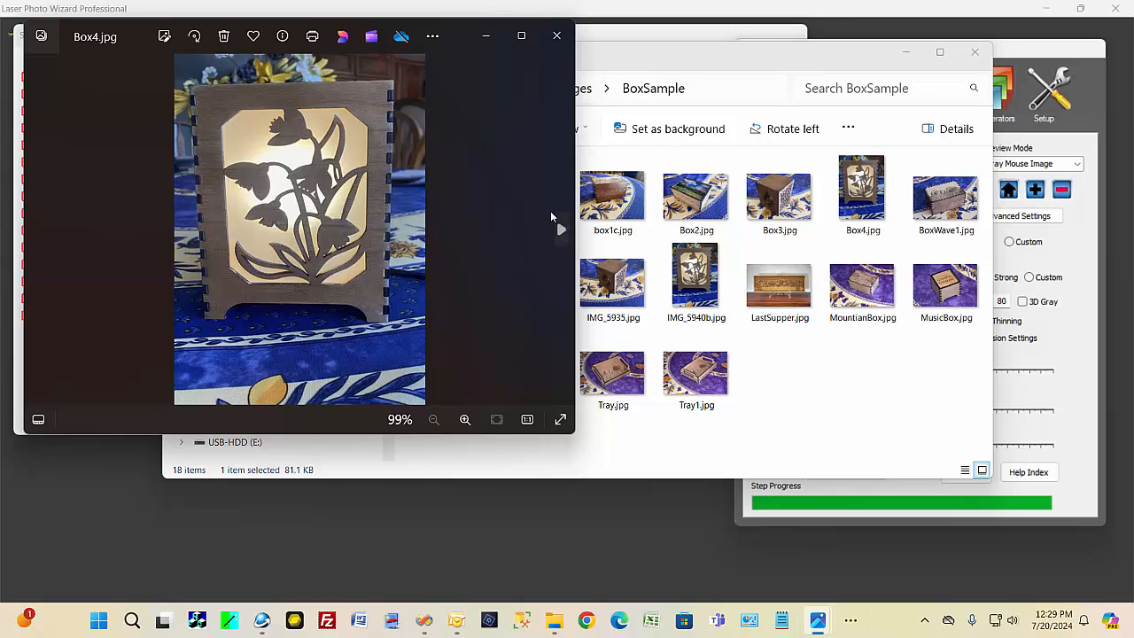
Page on past the wavy-edged box photos, and go back from the IMG_5935.jpg photo to view Cube.jpg
click(559, 230)
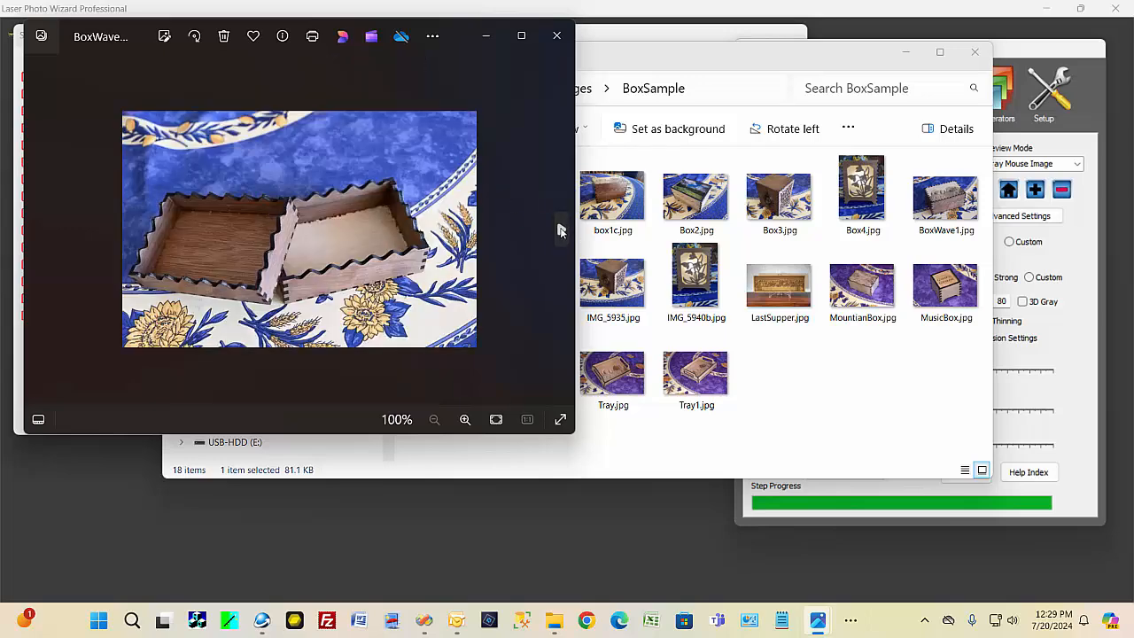
click(561, 230)
click(561, 231)
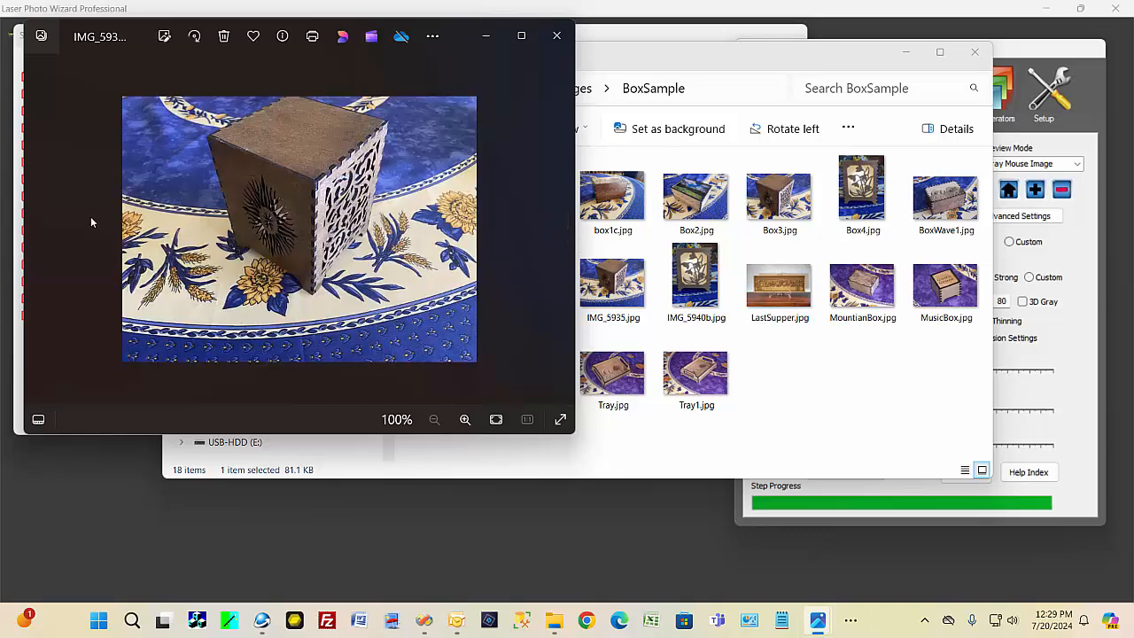
click(37, 230)
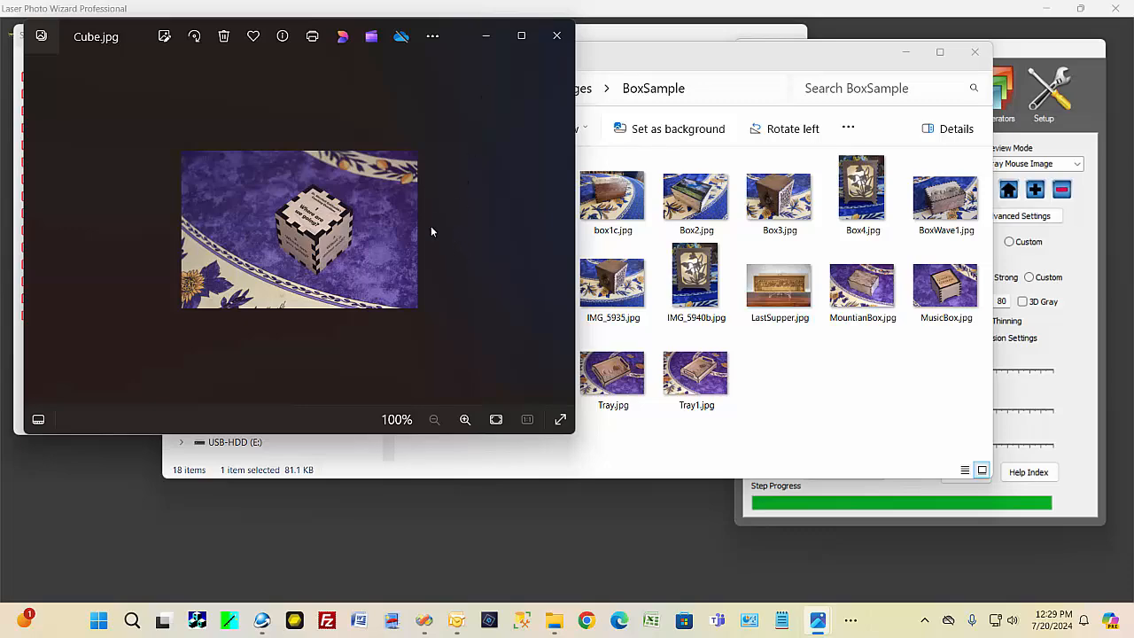
View the photos following Cube.jpg, including the LastSupper.jpg engraving and MountianBox.jpg, up to MusicBox.jpg
click(557, 229)
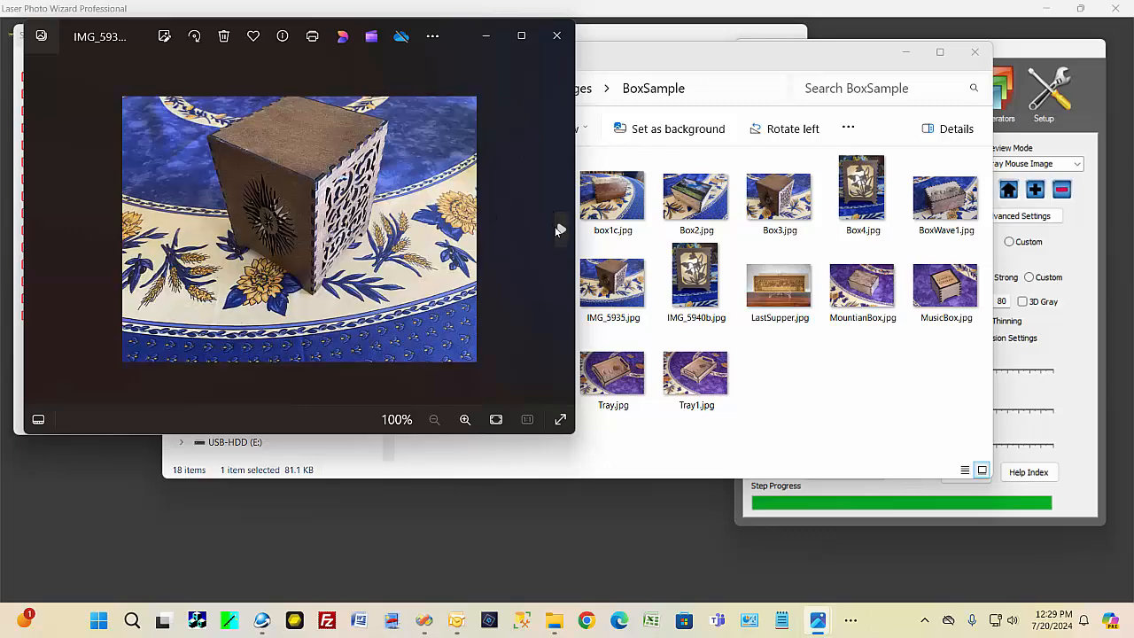
click(559, 230)
click(559, 229)
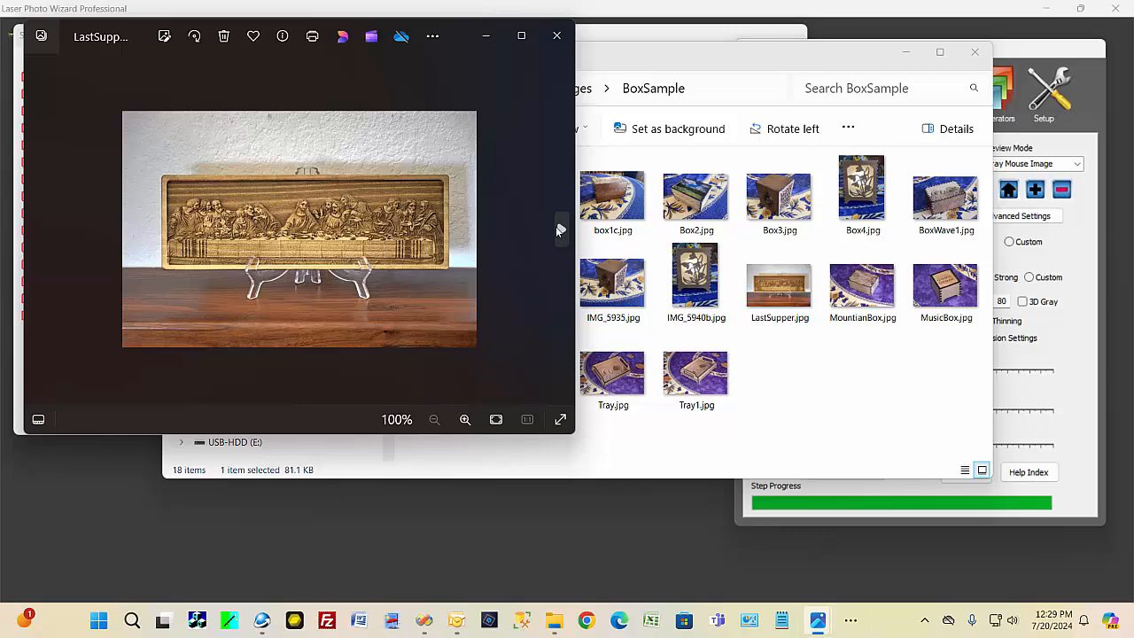
click(558, 230)
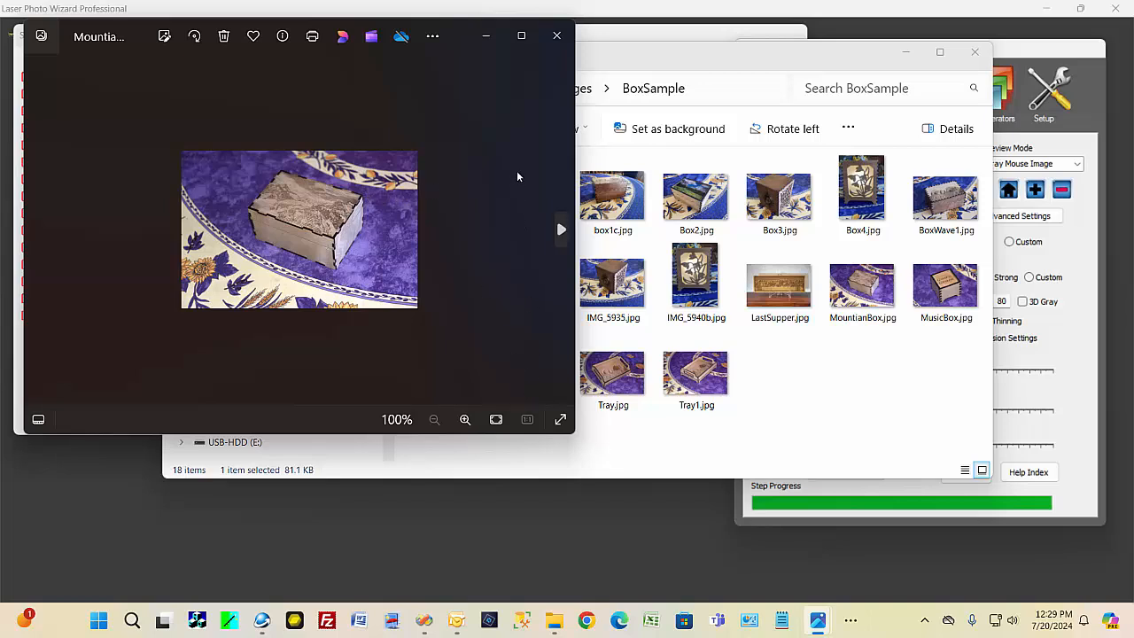
click(560, 231)
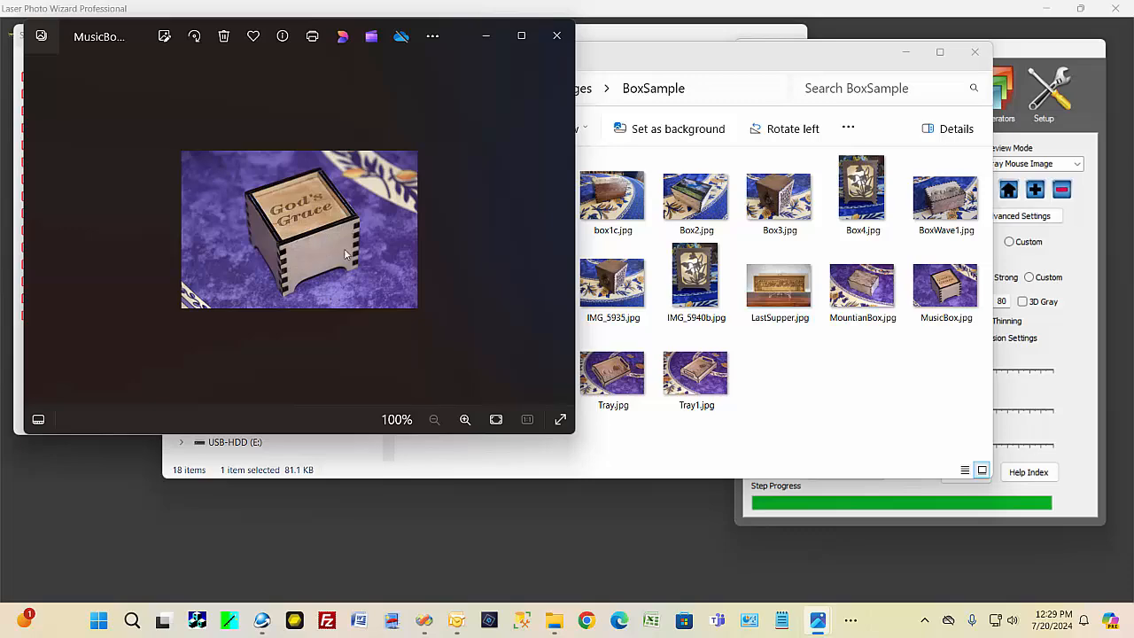
View the closed and open tea box photos, TeaBox.jpg and TeaBoxOpen.jpg, and continue to Tray.jpg
click(560, 230)
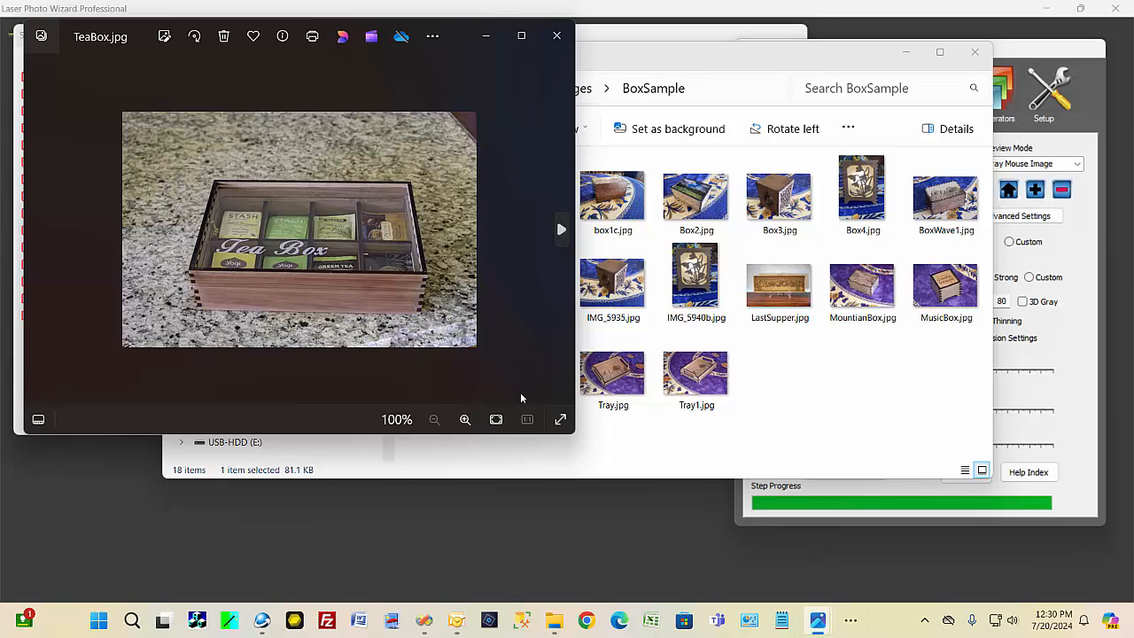
click(560, 231)
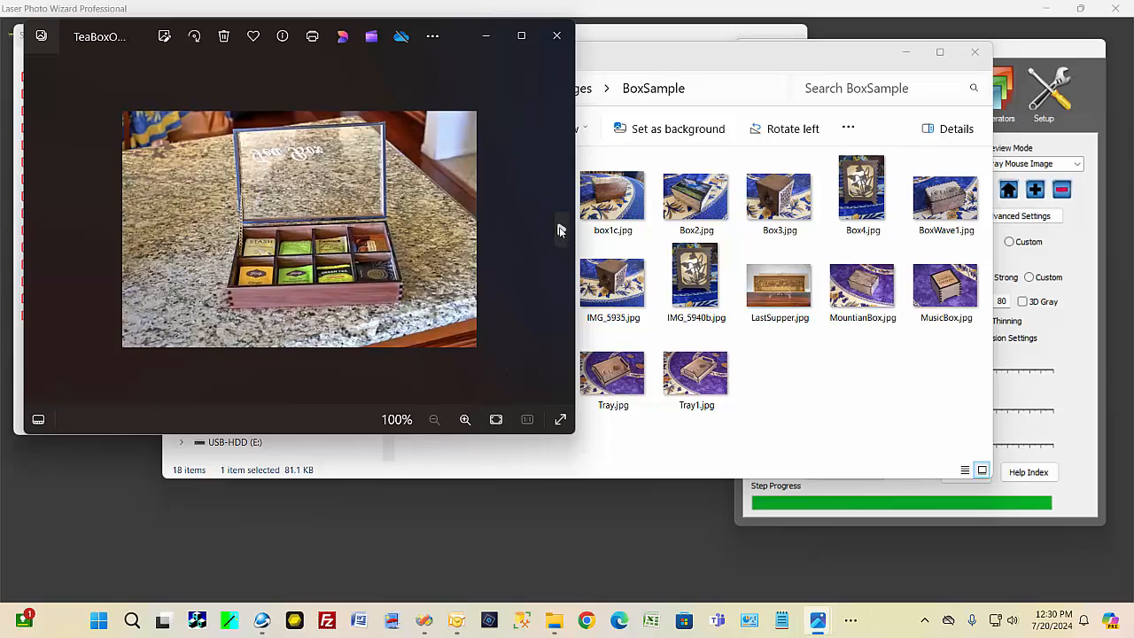
click(559, 230)
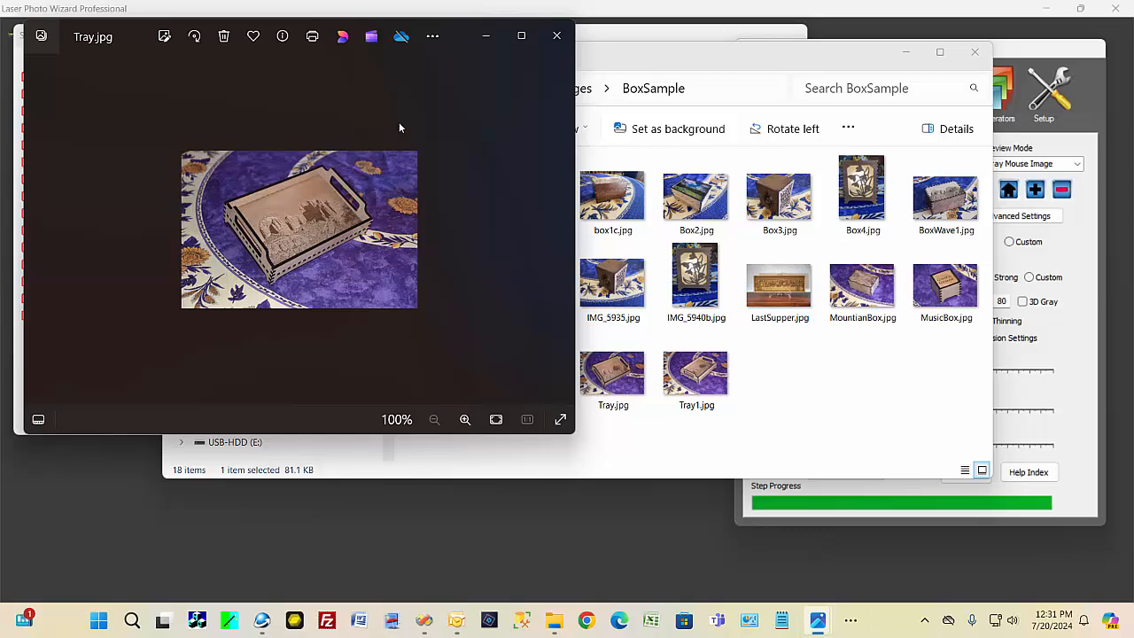
Return to the BoxSample folder in File Explorer and open Box2.jpg in a separate photo window
click(695, 196)
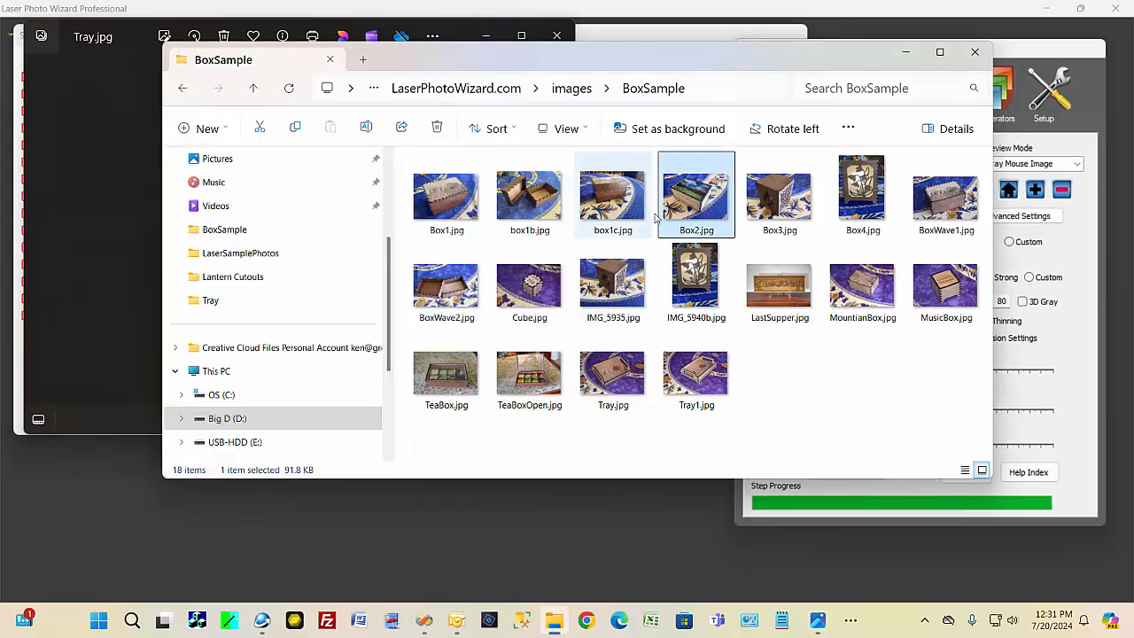
double_click(686, 201)
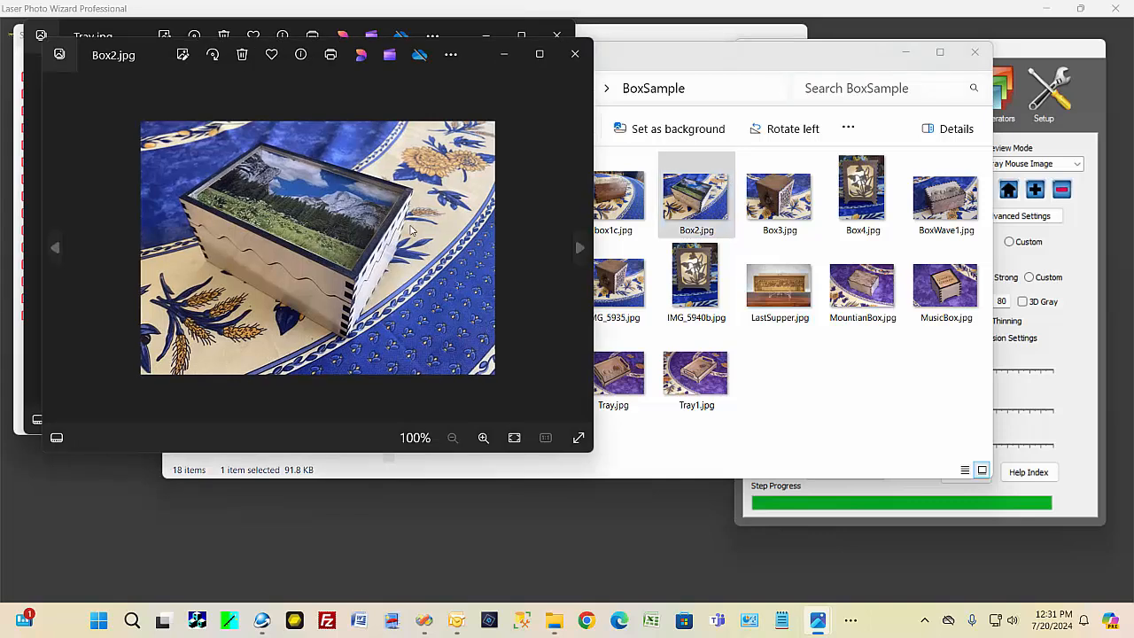